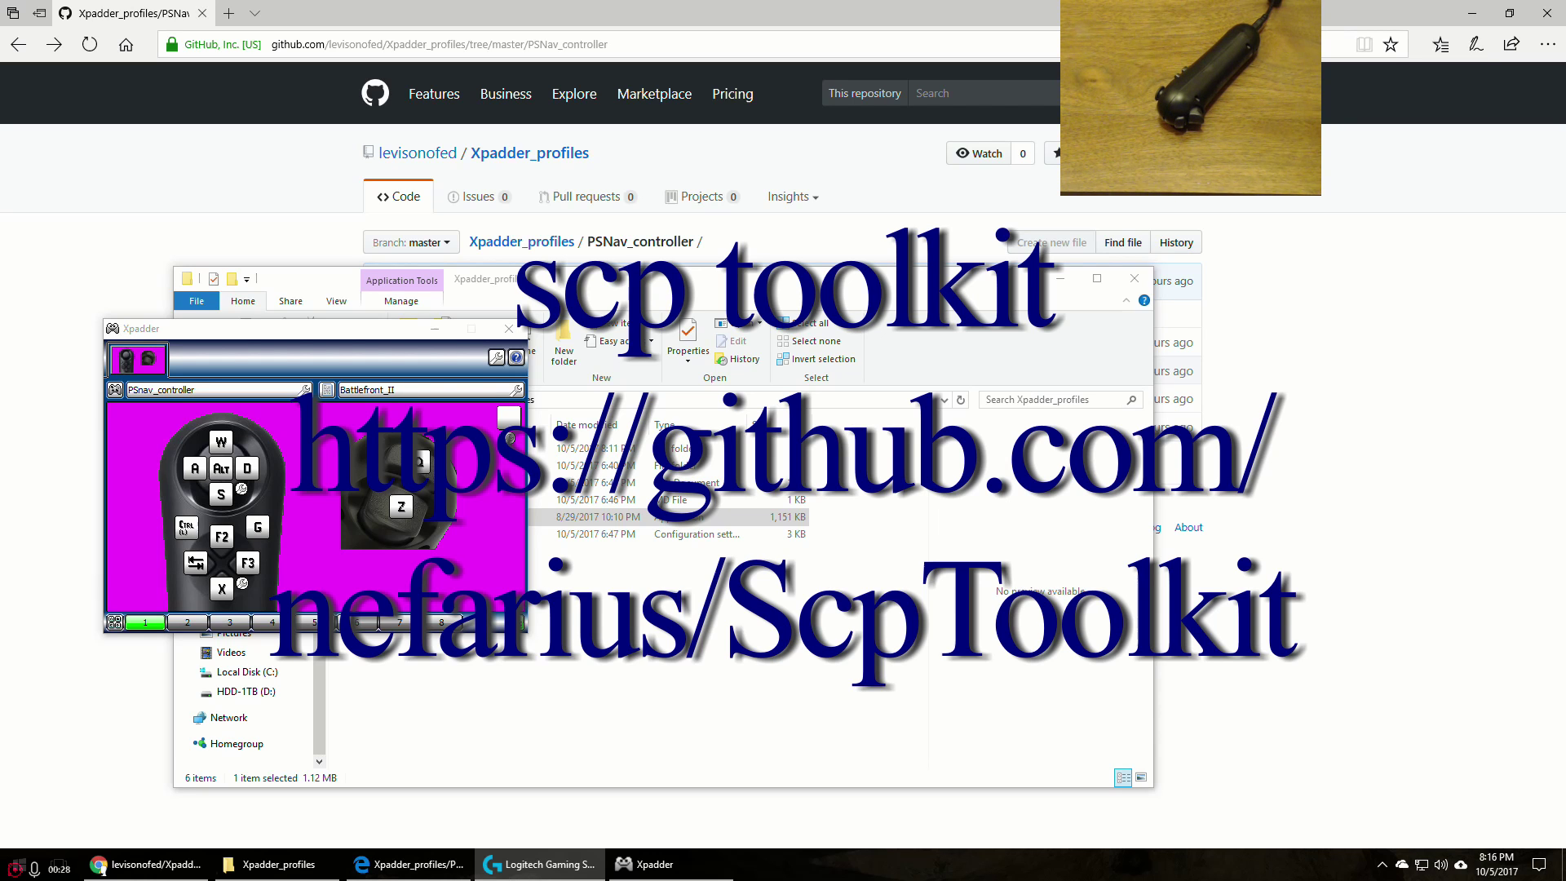
# - Launch the ScpToolkit driver installer from a 'scp' search and grant it admin rights
pyautogui.press('super')
pyautogui.write('scp')
pyautogui.press('Escape')
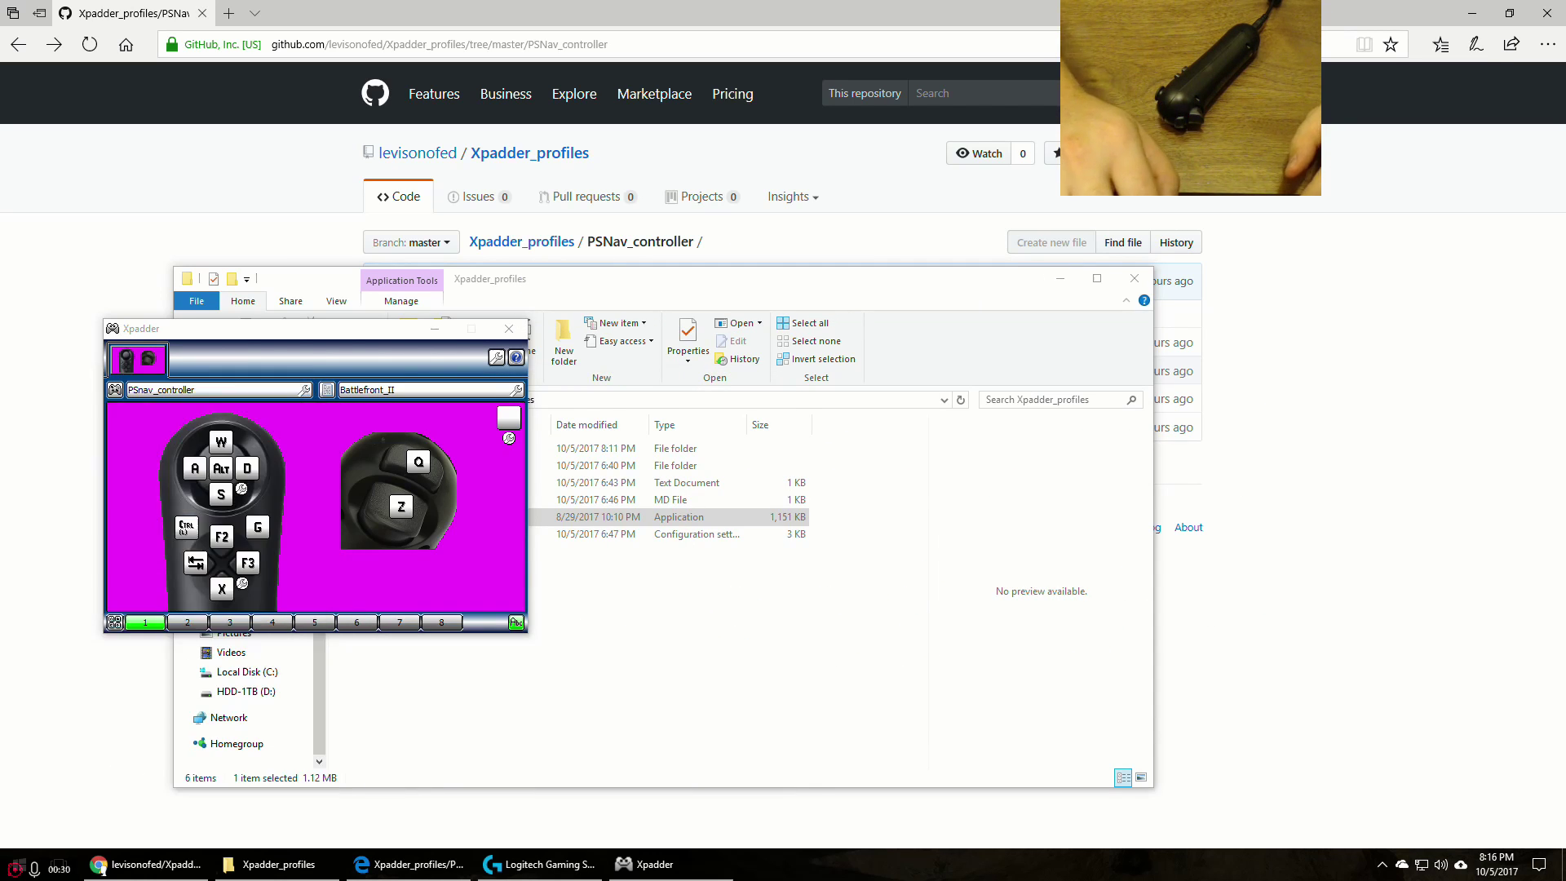
pyautogui.click(685, 558)
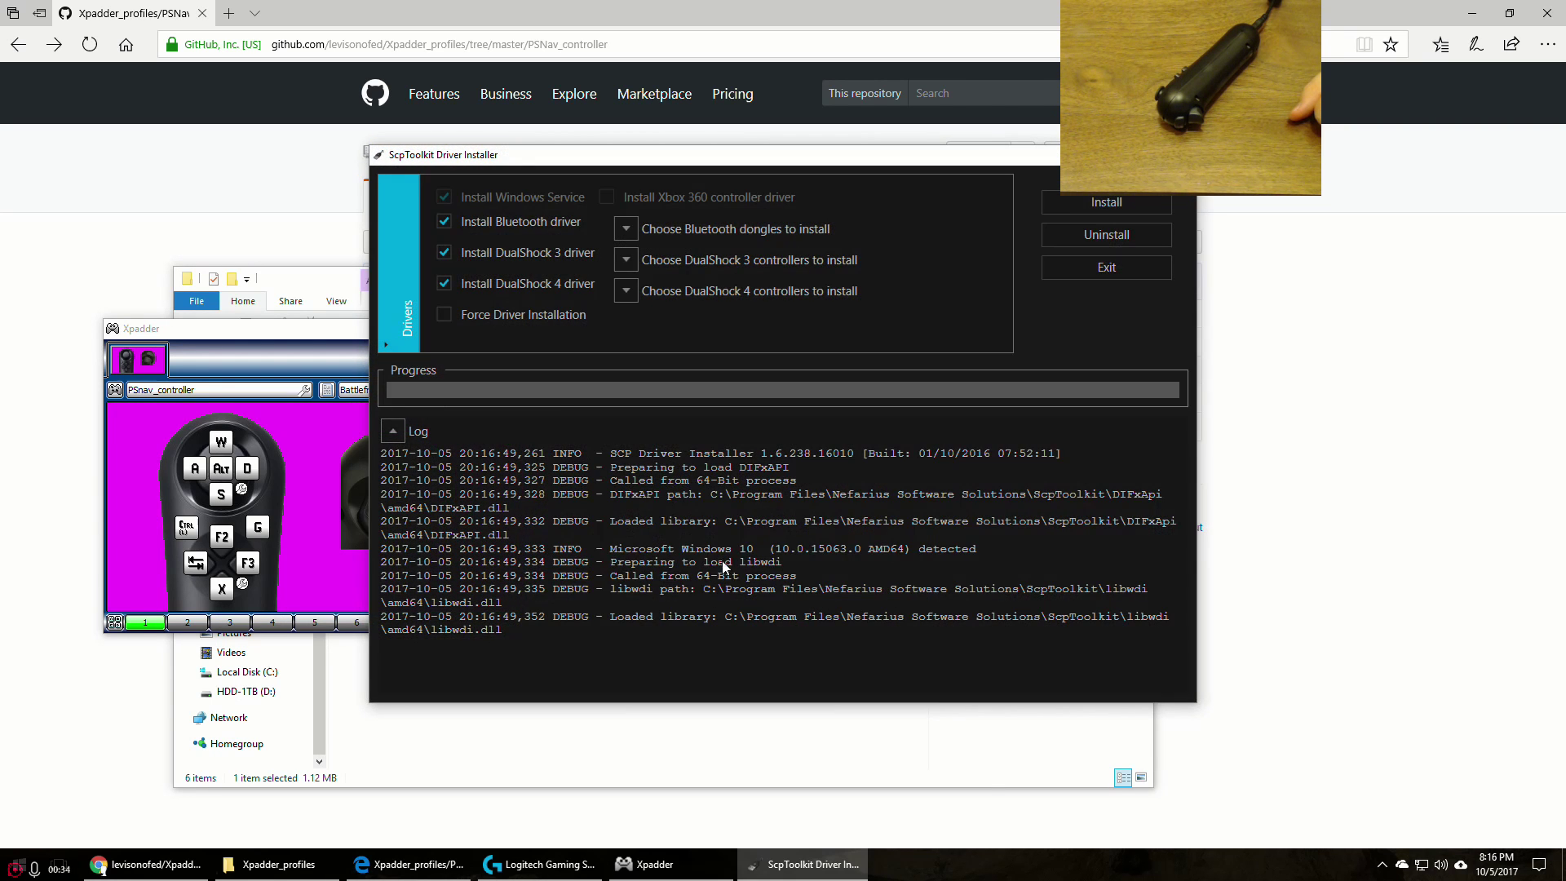
# - Install only the DualShock 3 driver for the Navigation Controller, skipping Bluetooth and DualShock 4
pyautogui.click(445, 222)
pyautogui.click(445, 284)
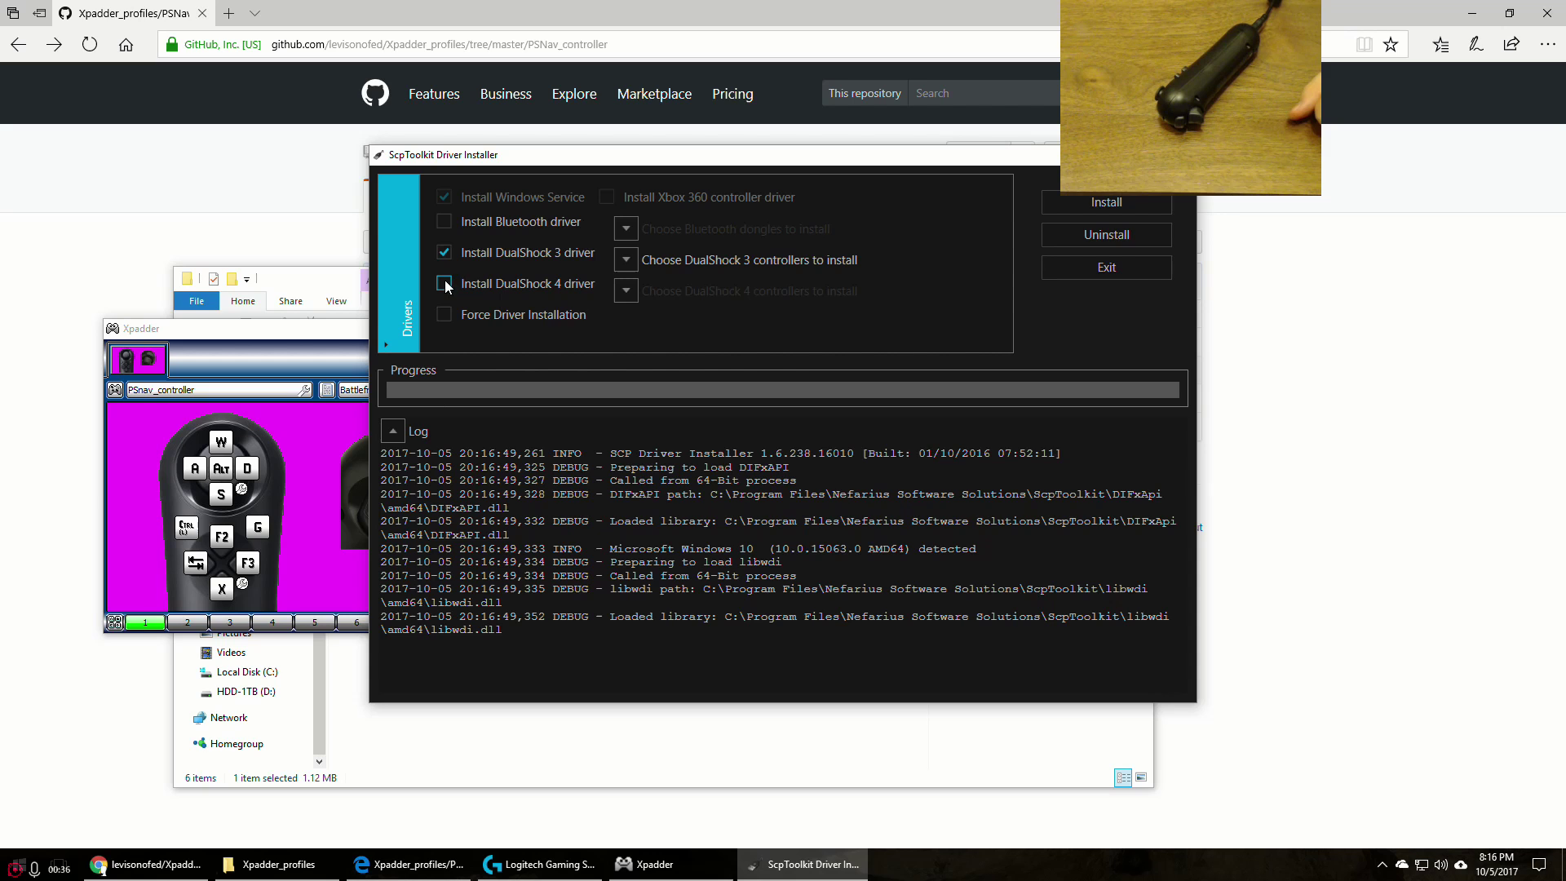
pyautogui.click(626, 260)
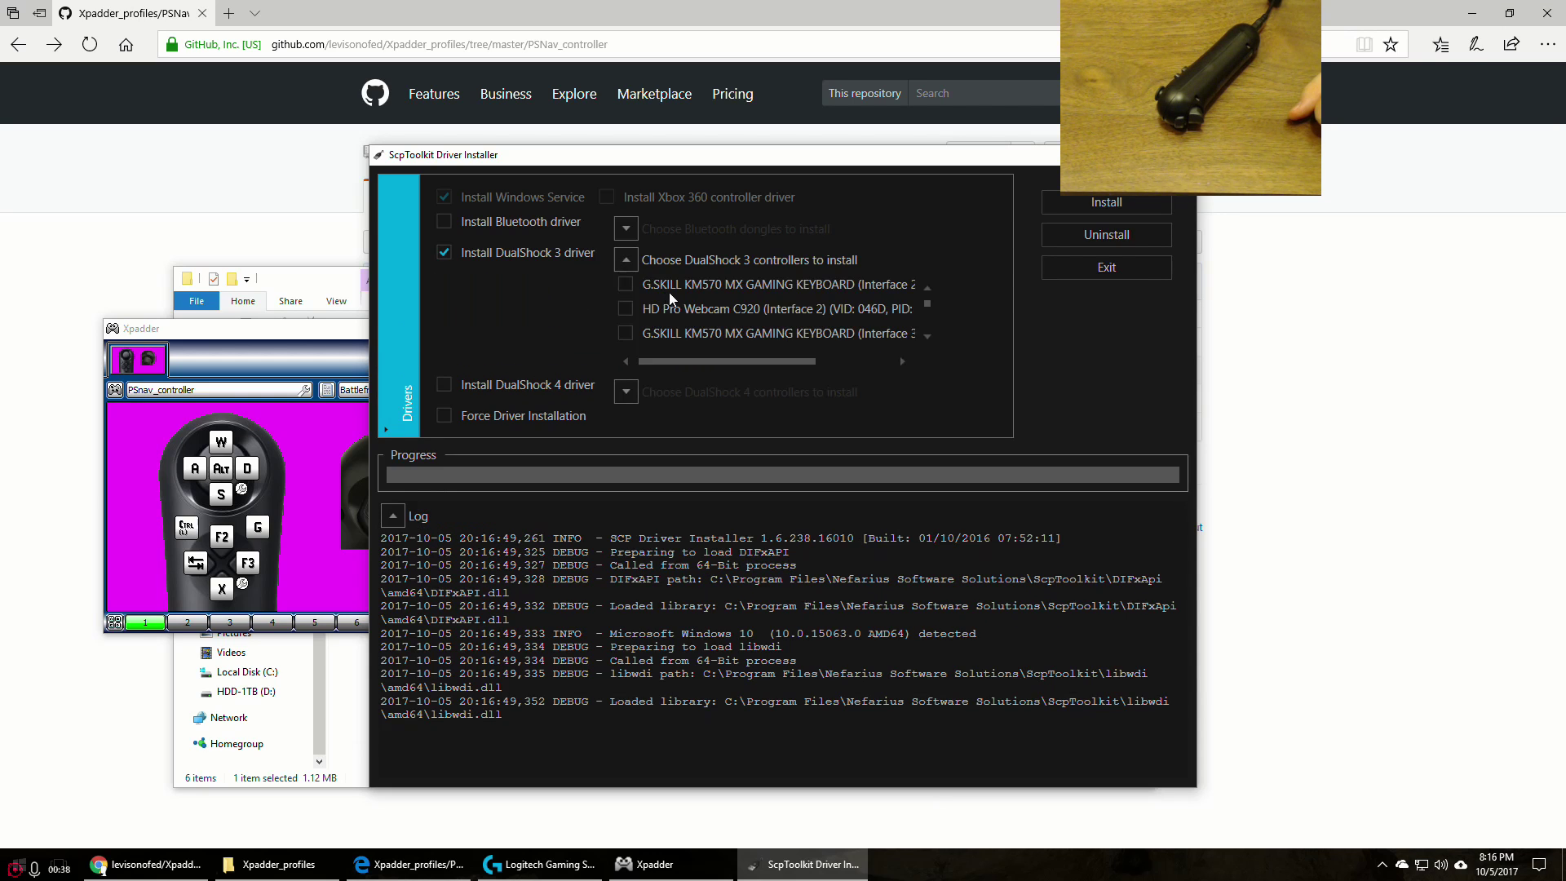
pyautogui.scroll(-3, 669, 292)
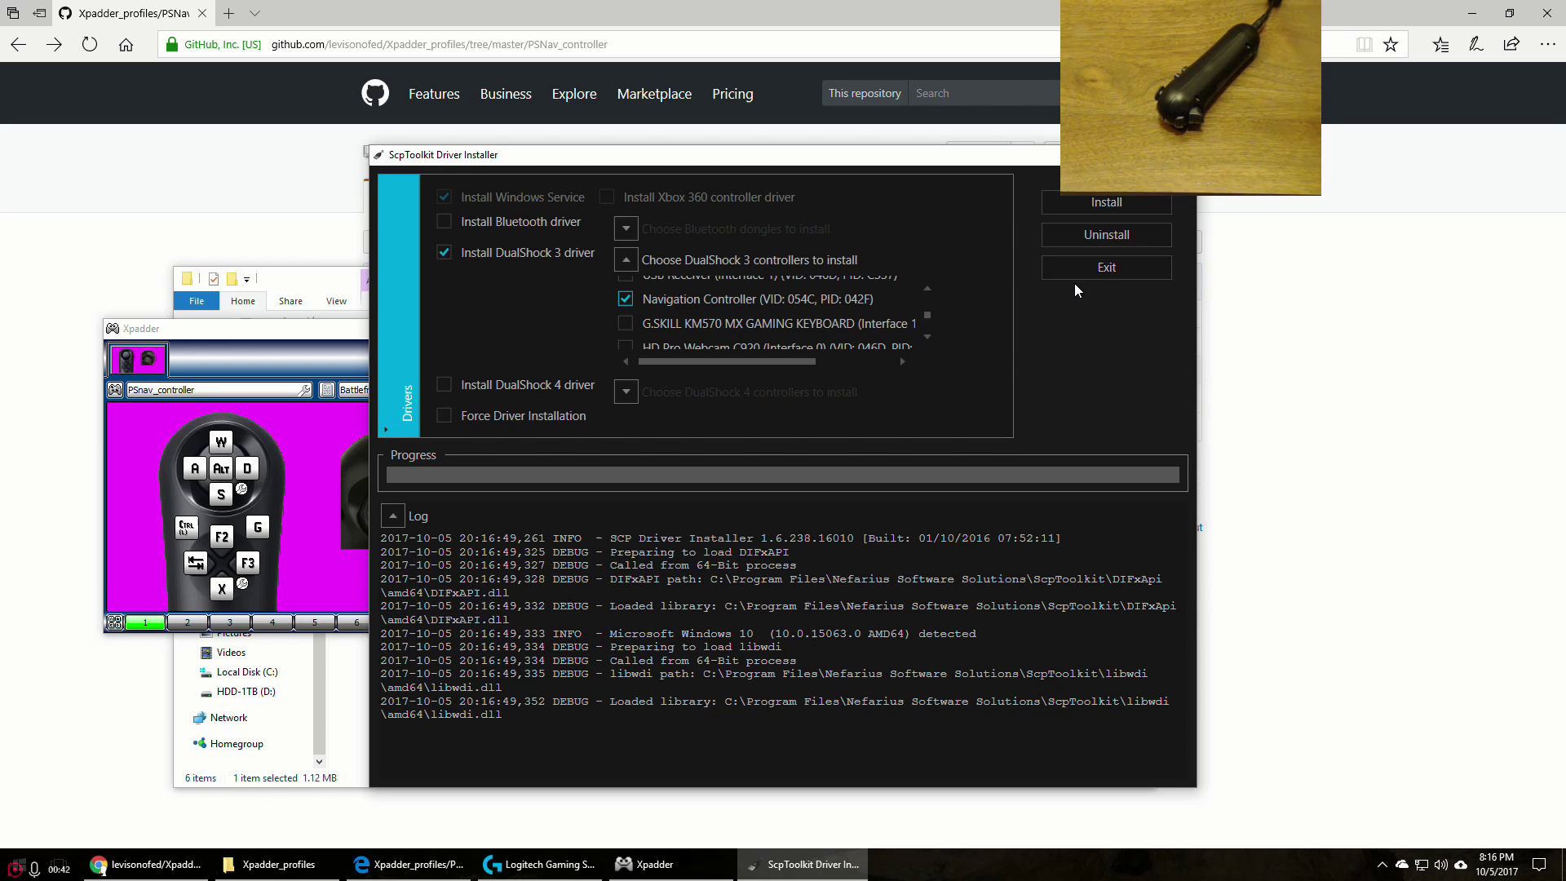
pyautogui.click(1058, 201)
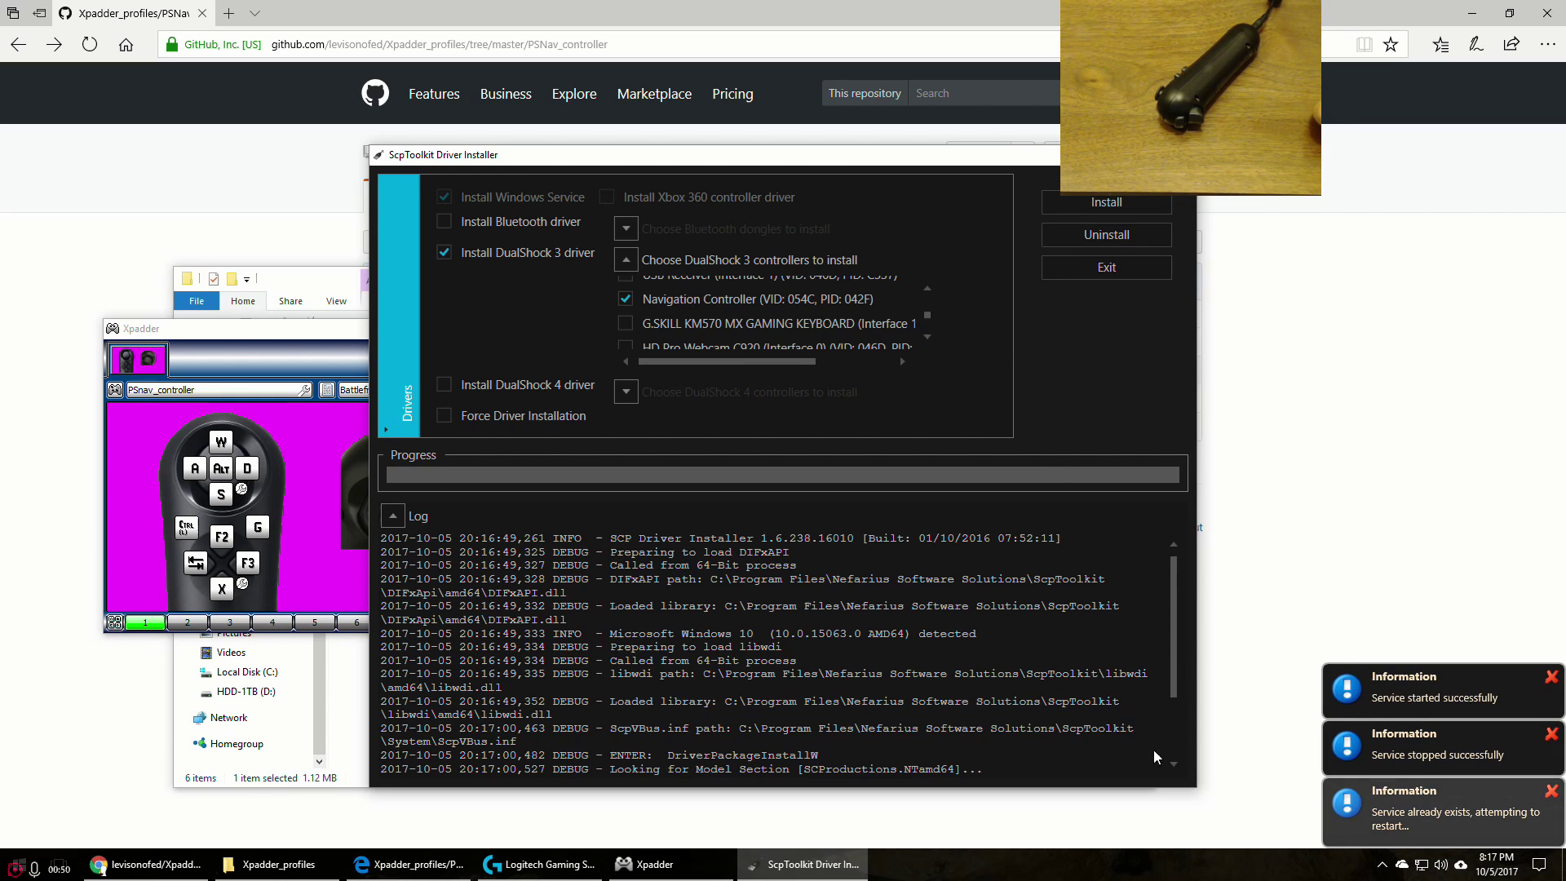
# - Exit the installer and check Game Controllers lists Controller (XBOX 360 For Windows) as OK
pyautogui.click(1106, 267)
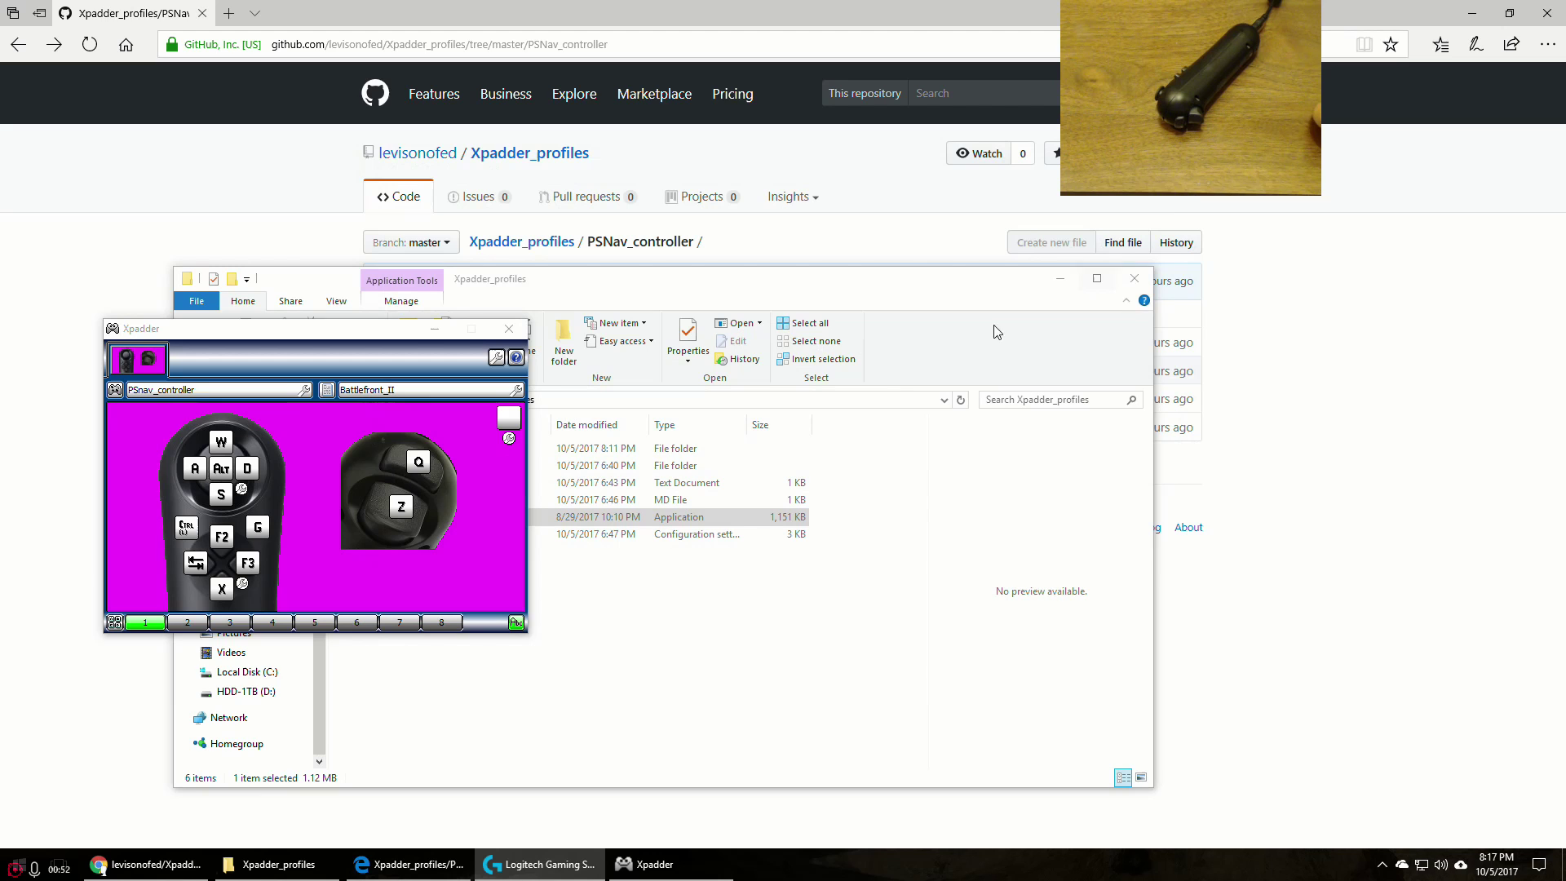
pyautogui.press('super')
pyautogui.write('joy')
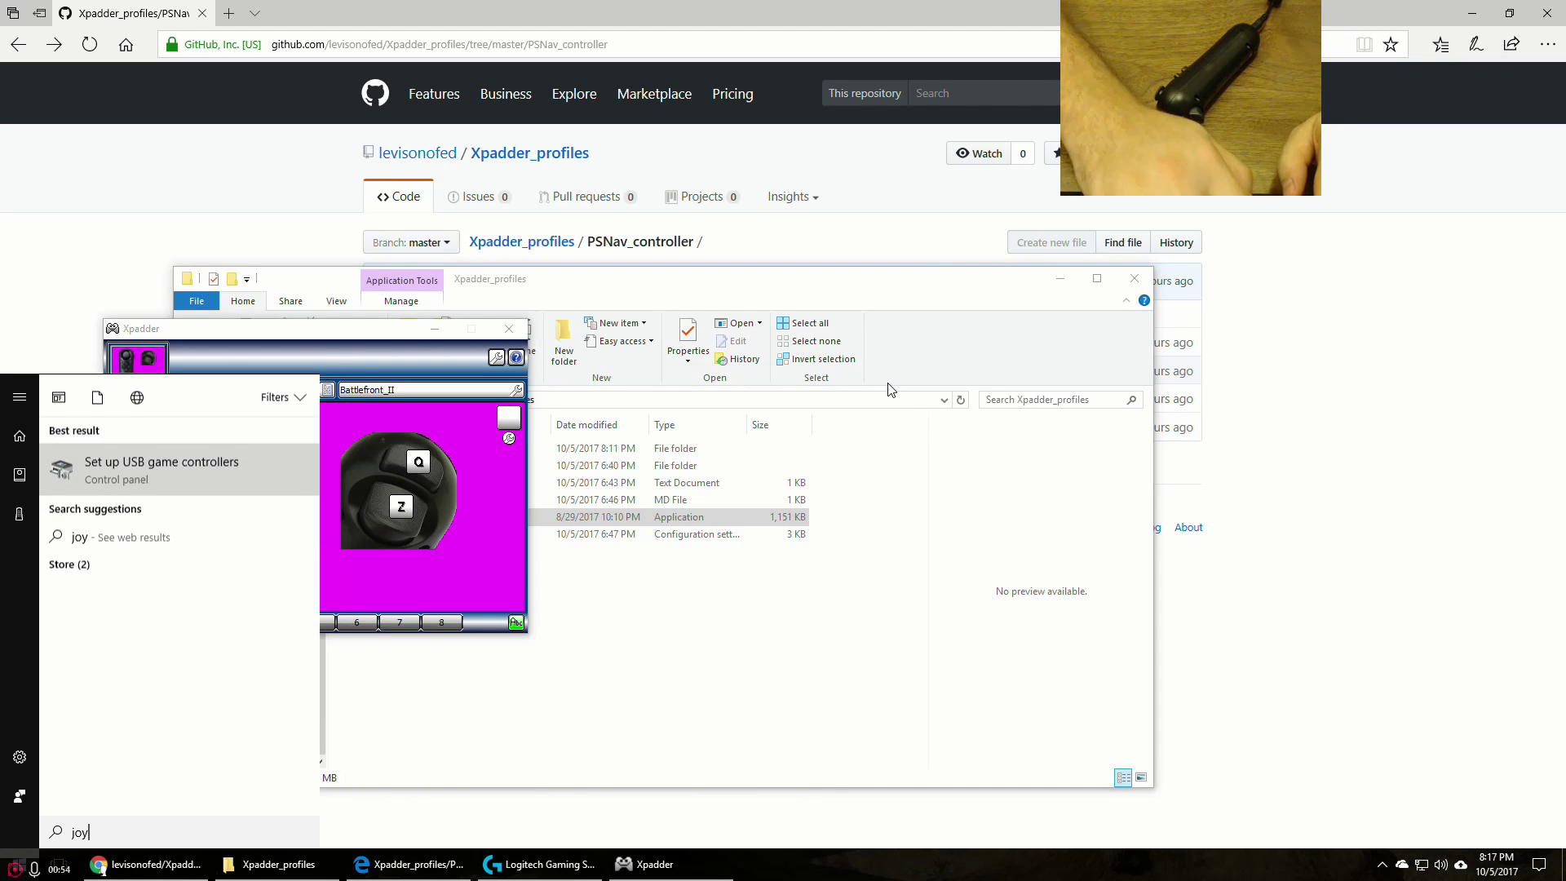
pyautogui.press('Return')
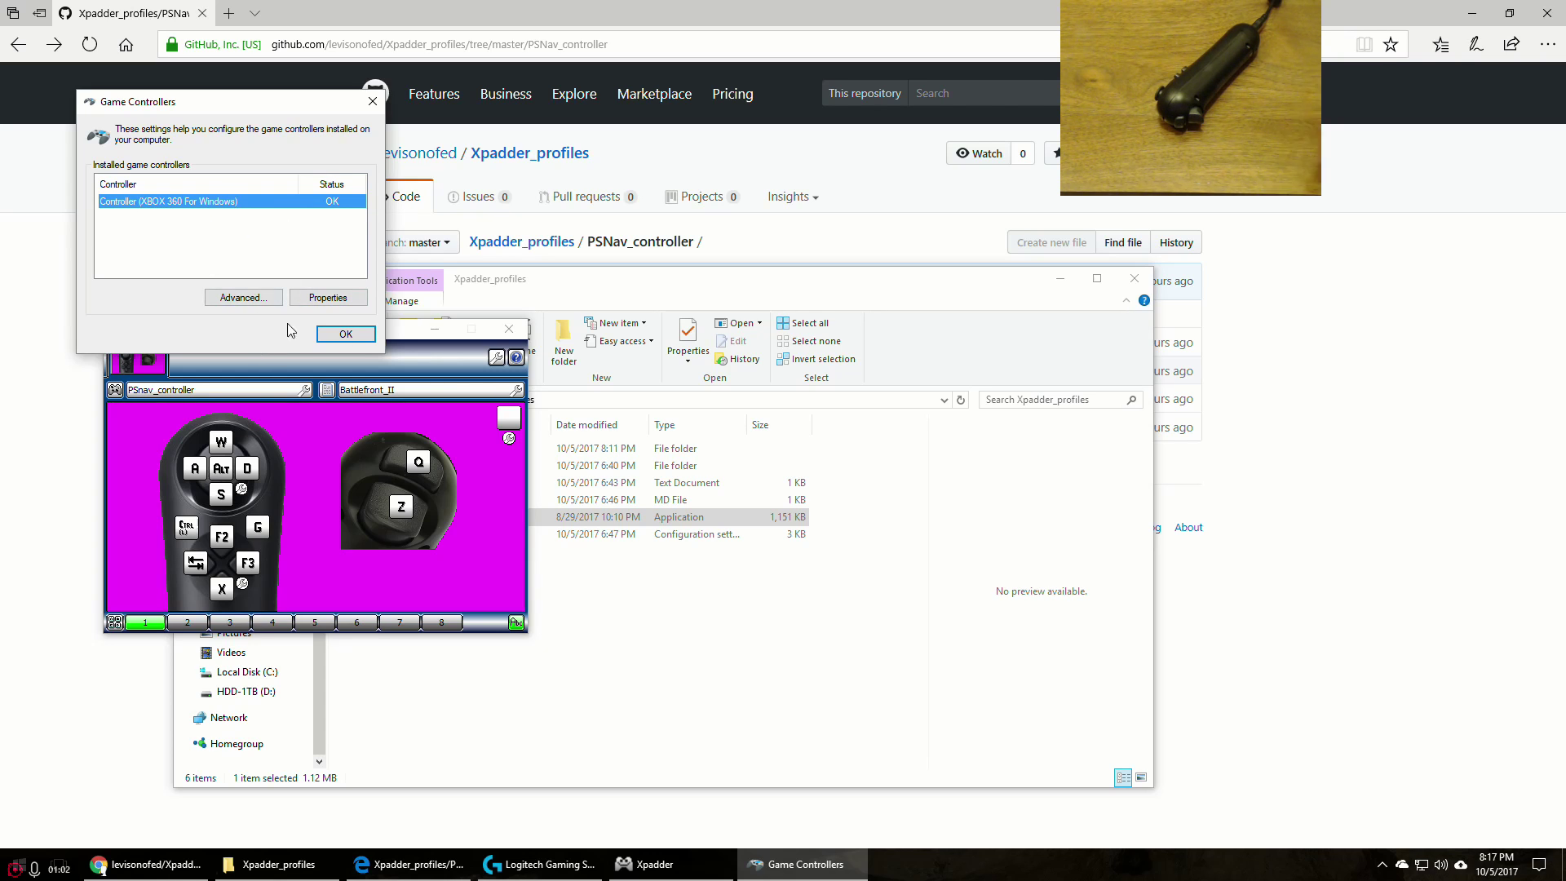
pyautogui.click(345, 336)
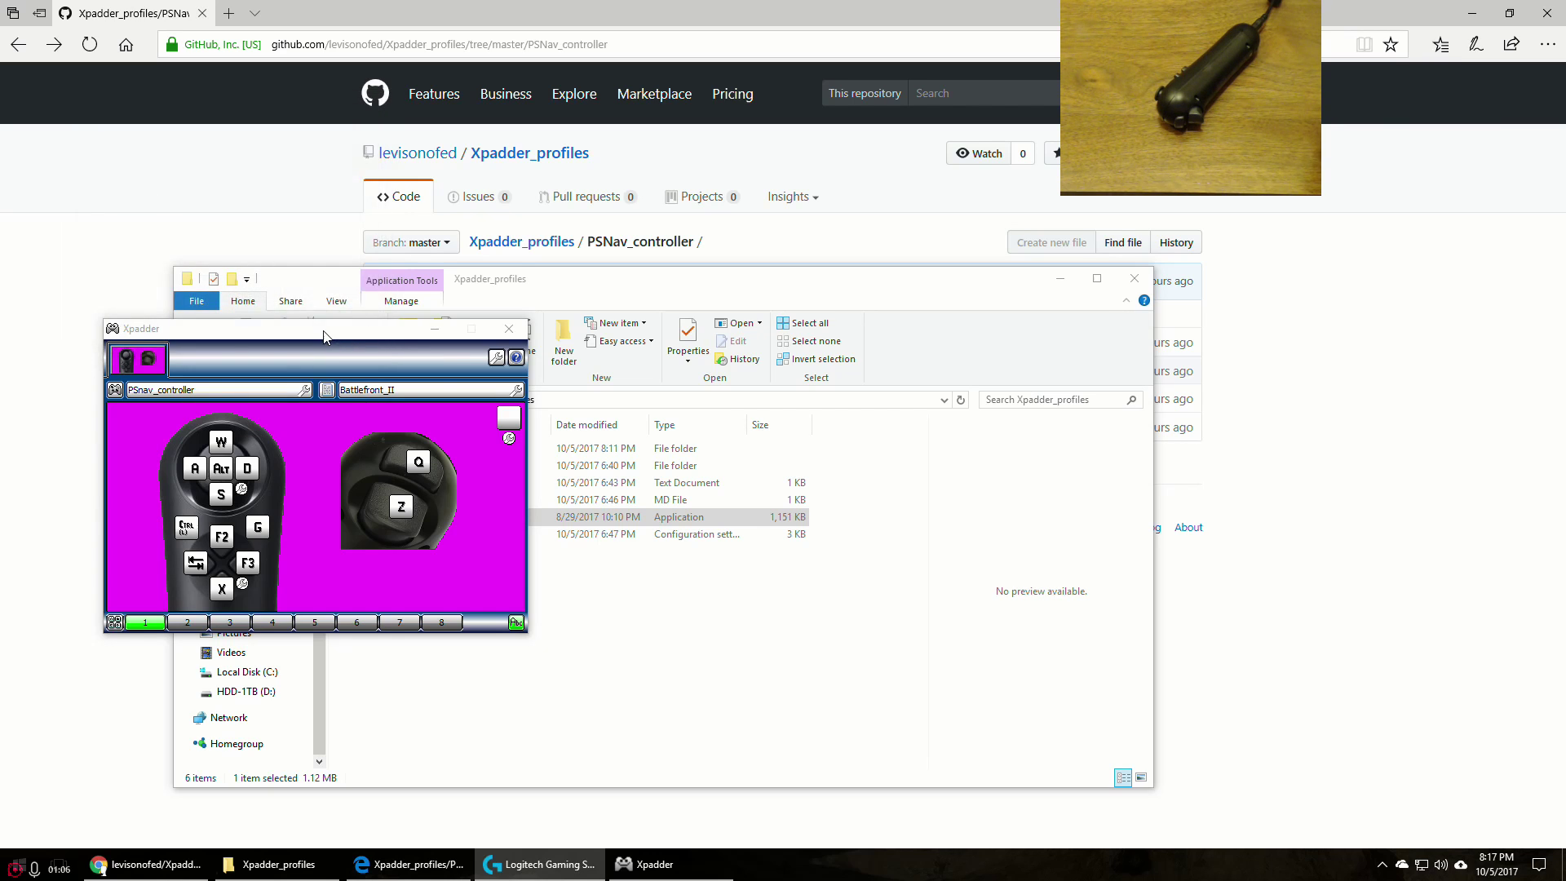
# - Move the Xpadder window to reveal the Xpadder_profiles folder in File Explorer
pyautogui.moveTo(319, 340); pyautogui.dragTo(287, 266)
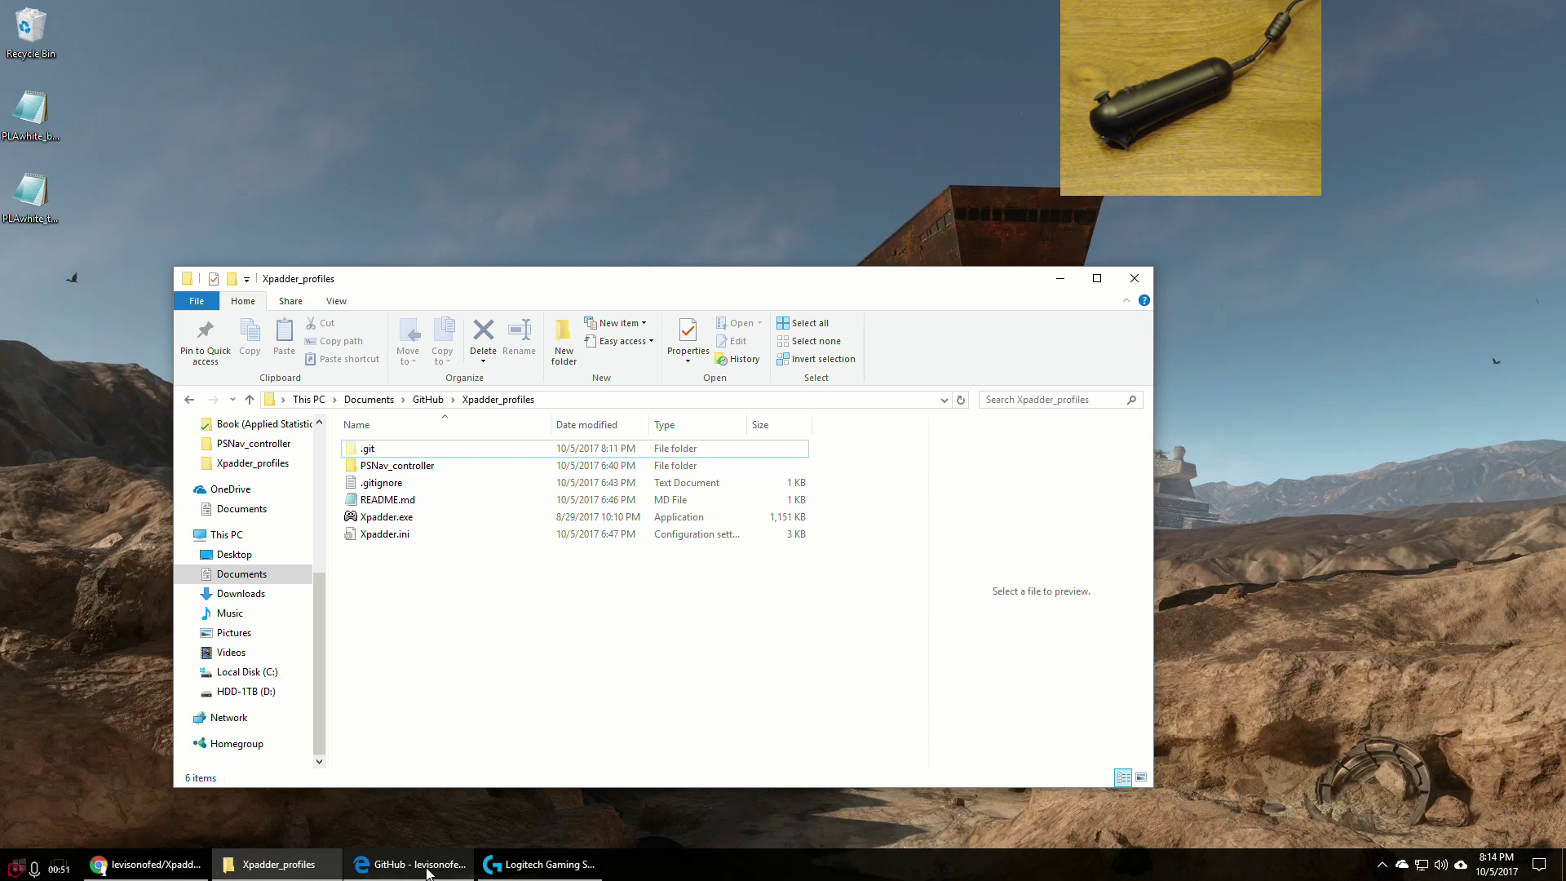
pyautogui.moveTo(427, 871)
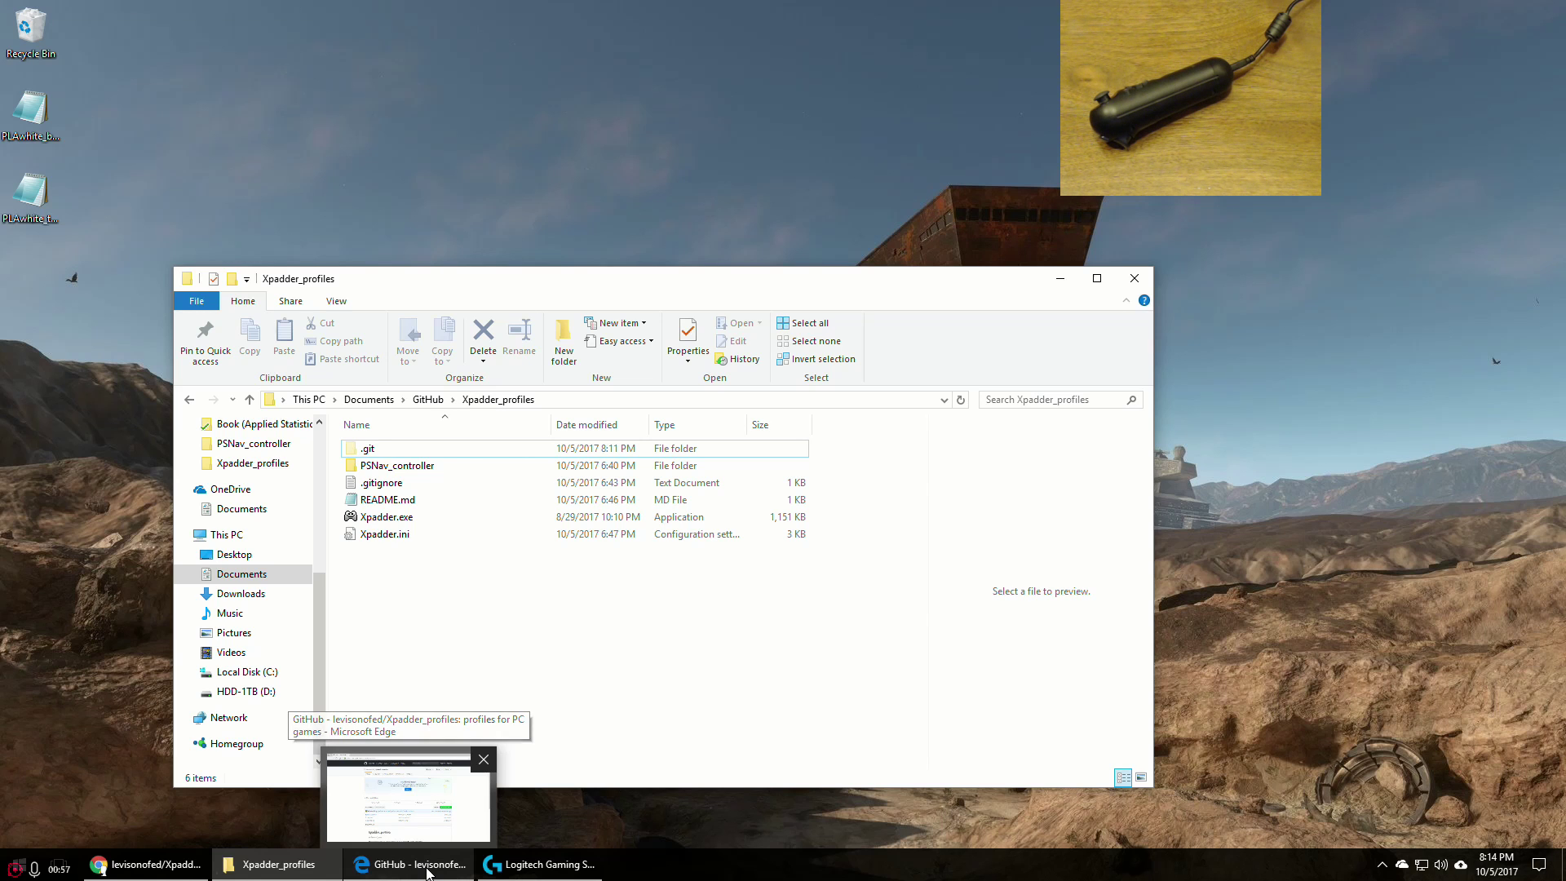
# - Bring up the Xpadder_profiles GitHub repository and dismiss the Join GitHub today banner
pyautogui.click(427, 871)
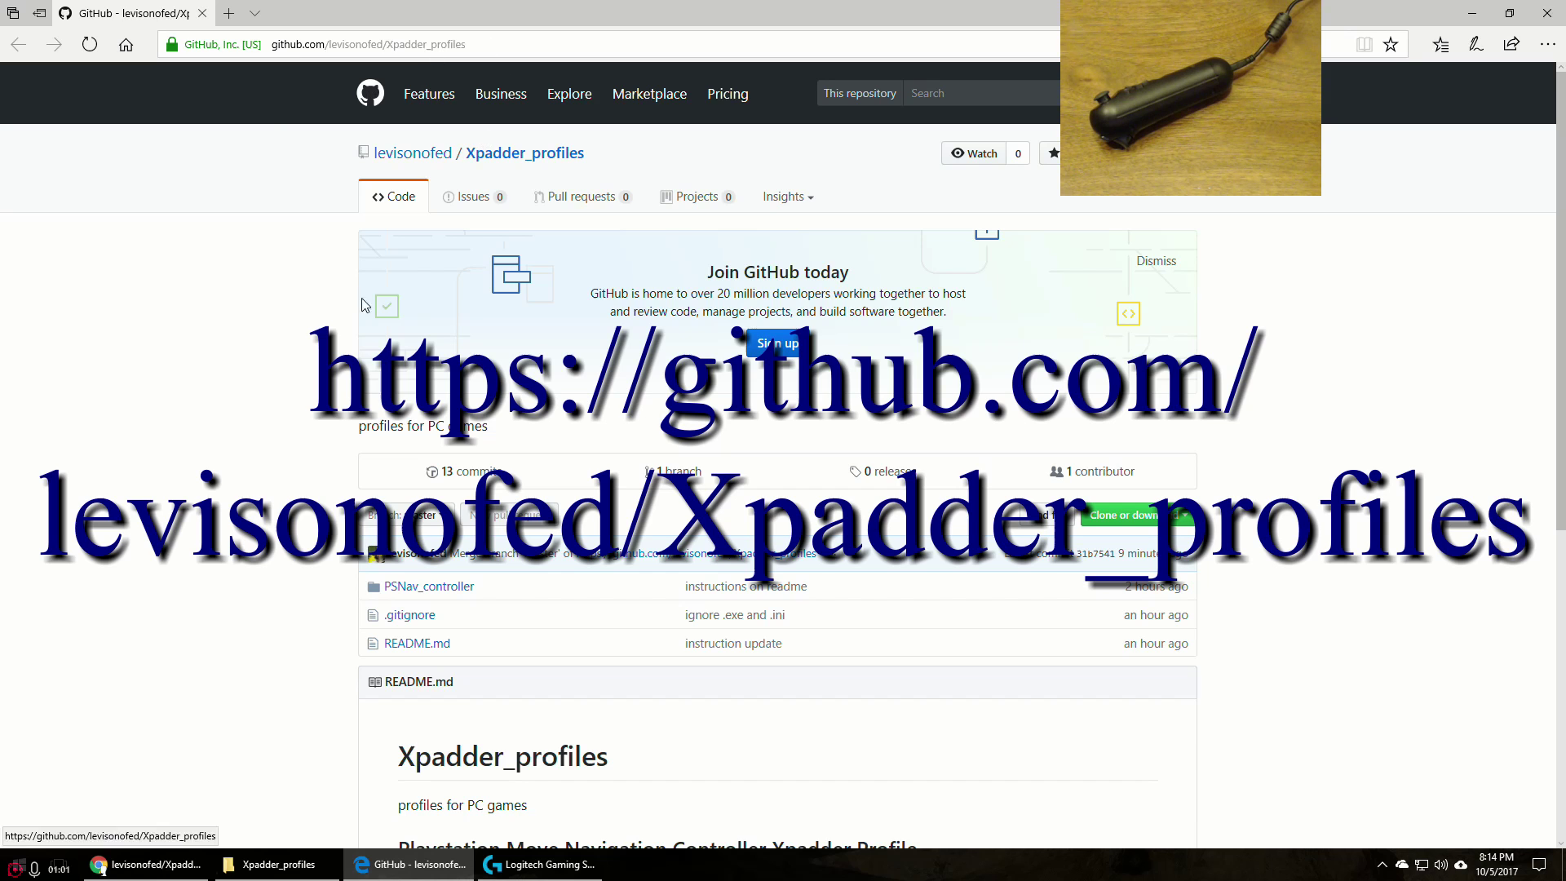
pyautogui.click(1170, 261)
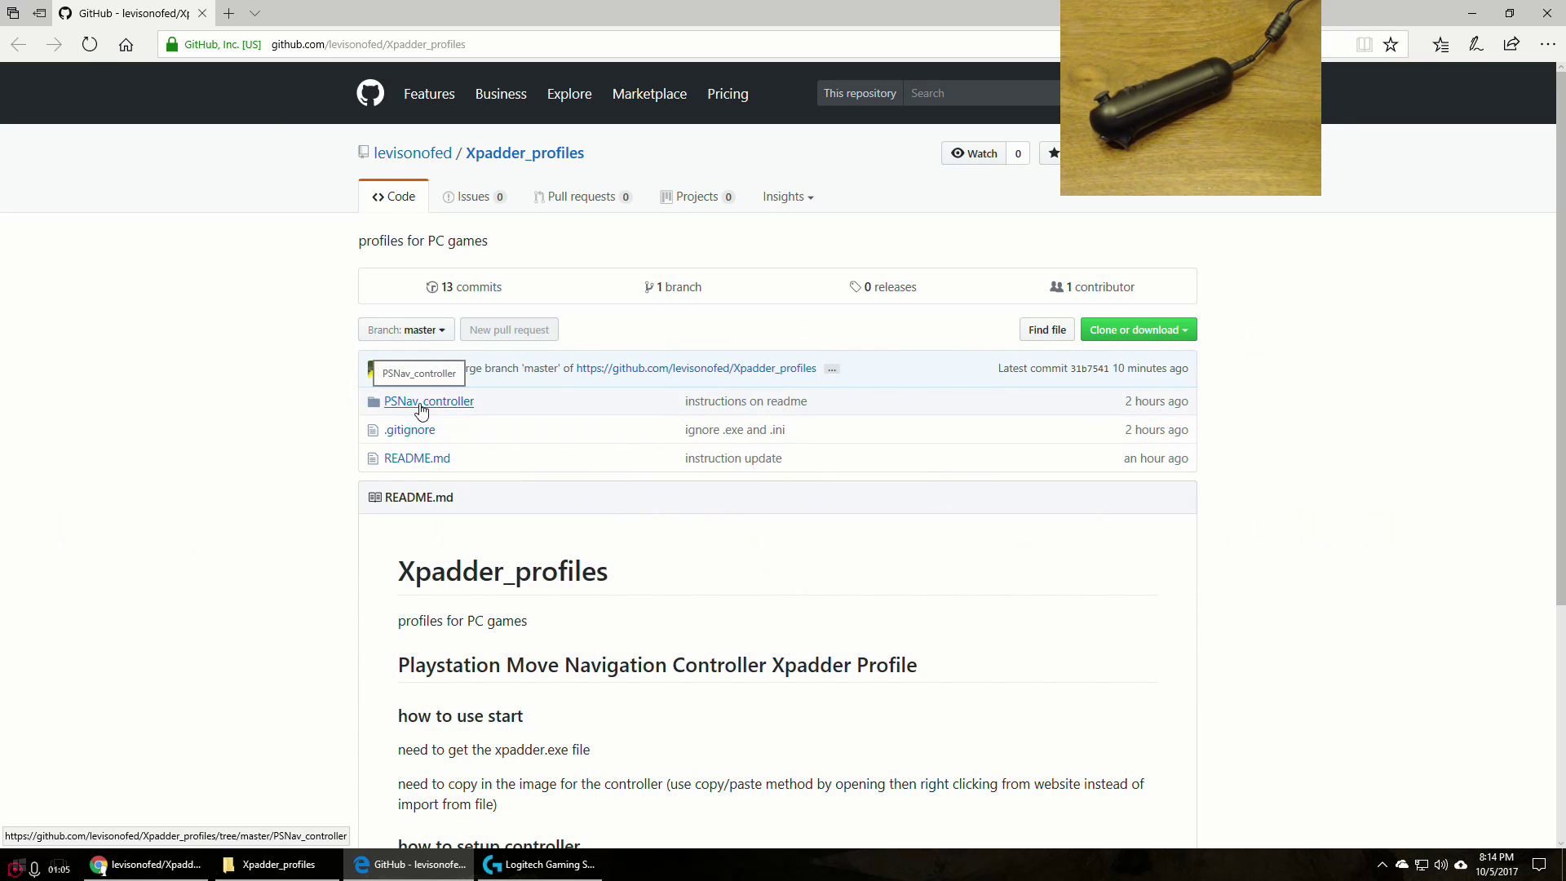
pyautogui.scroll(-4, 332, 560)
pyautogui.scroll(3, 384, 555)
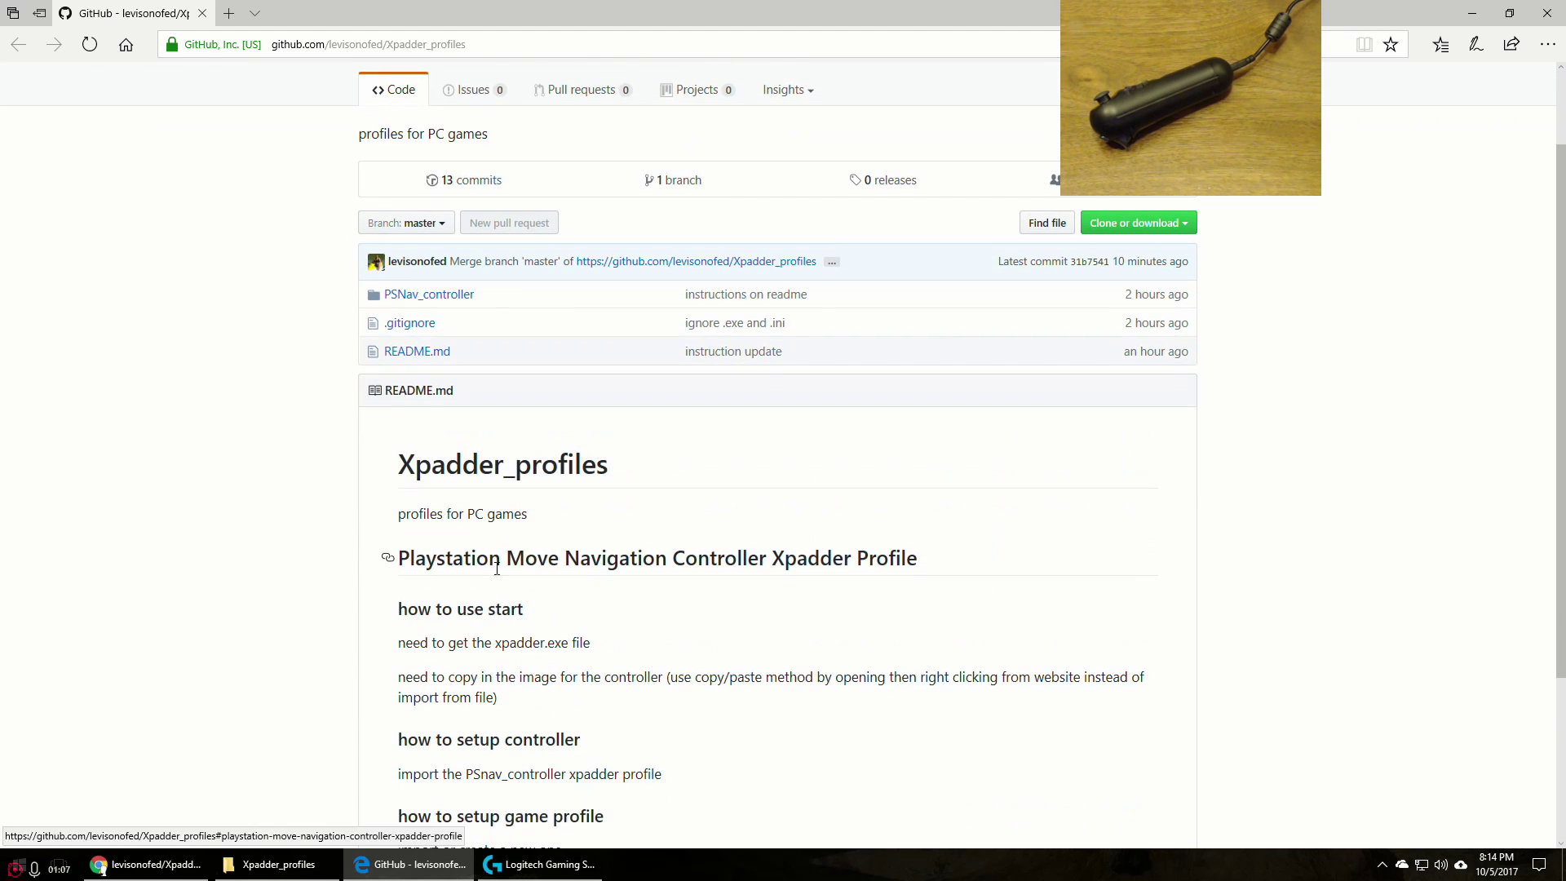
pyautogui.scroll(2, 303, 620)
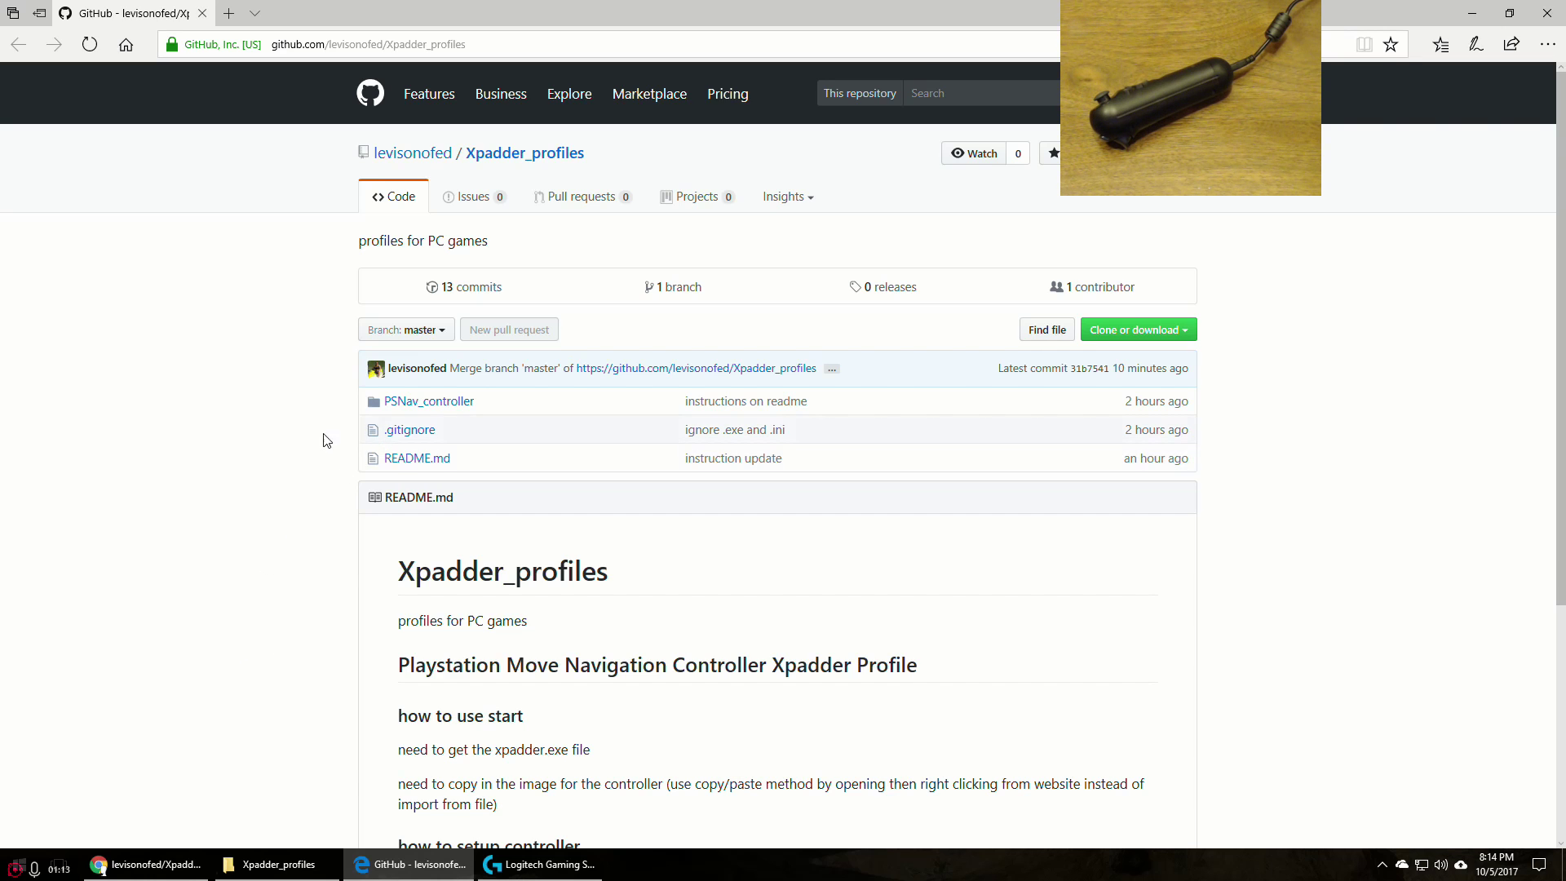
# - Browse into PSNav_controller, preview StarWarsBattlefront_II, and return to PSNav_controller
pyautogui.click(438, 403)
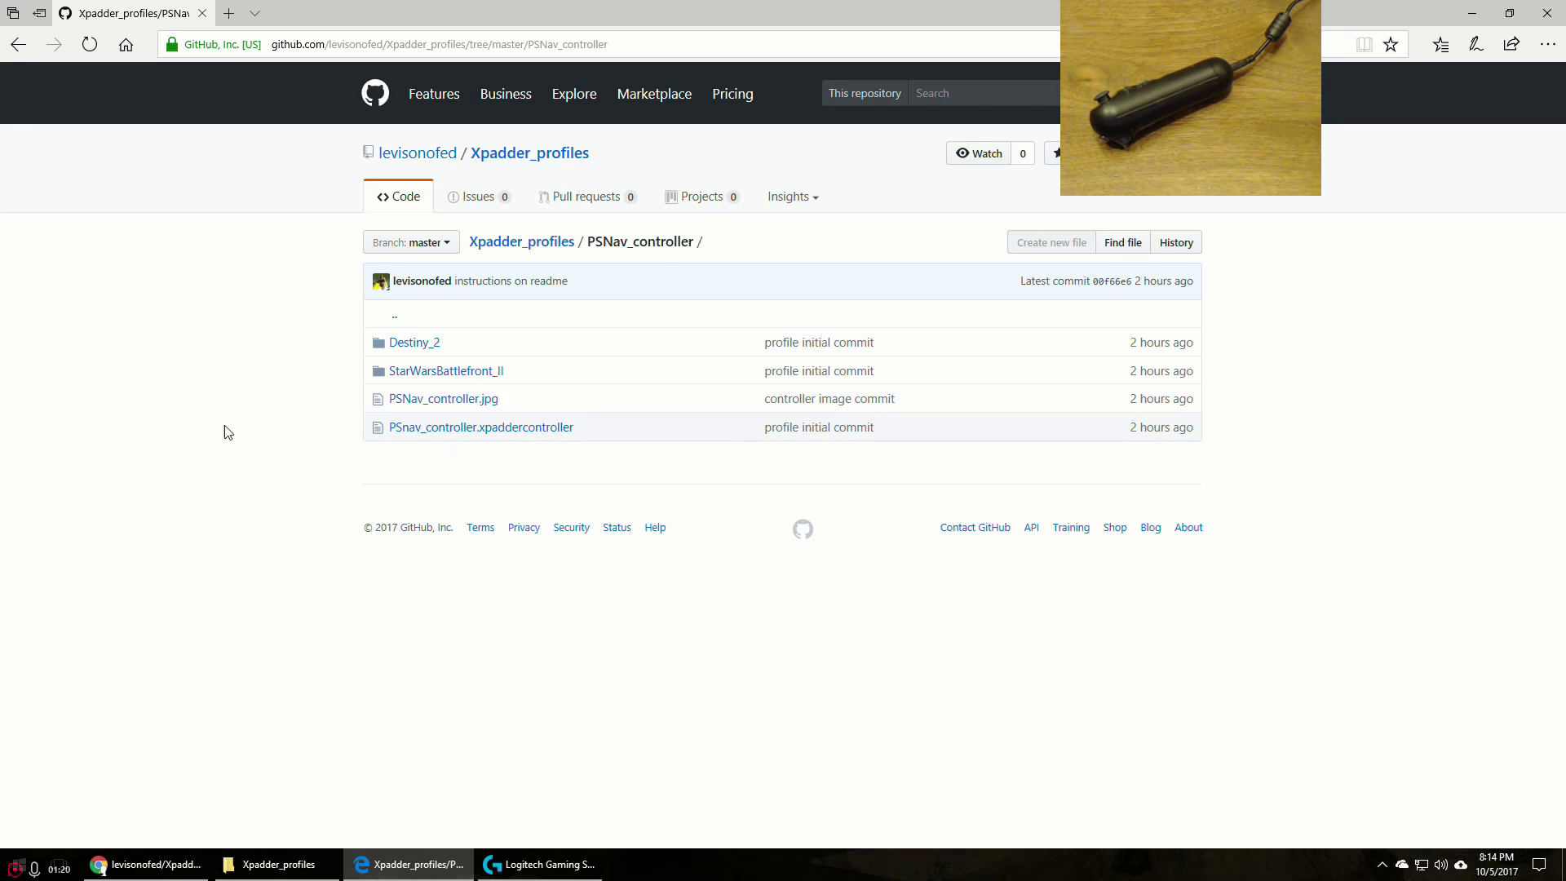
pyautogui.click(438, 372)
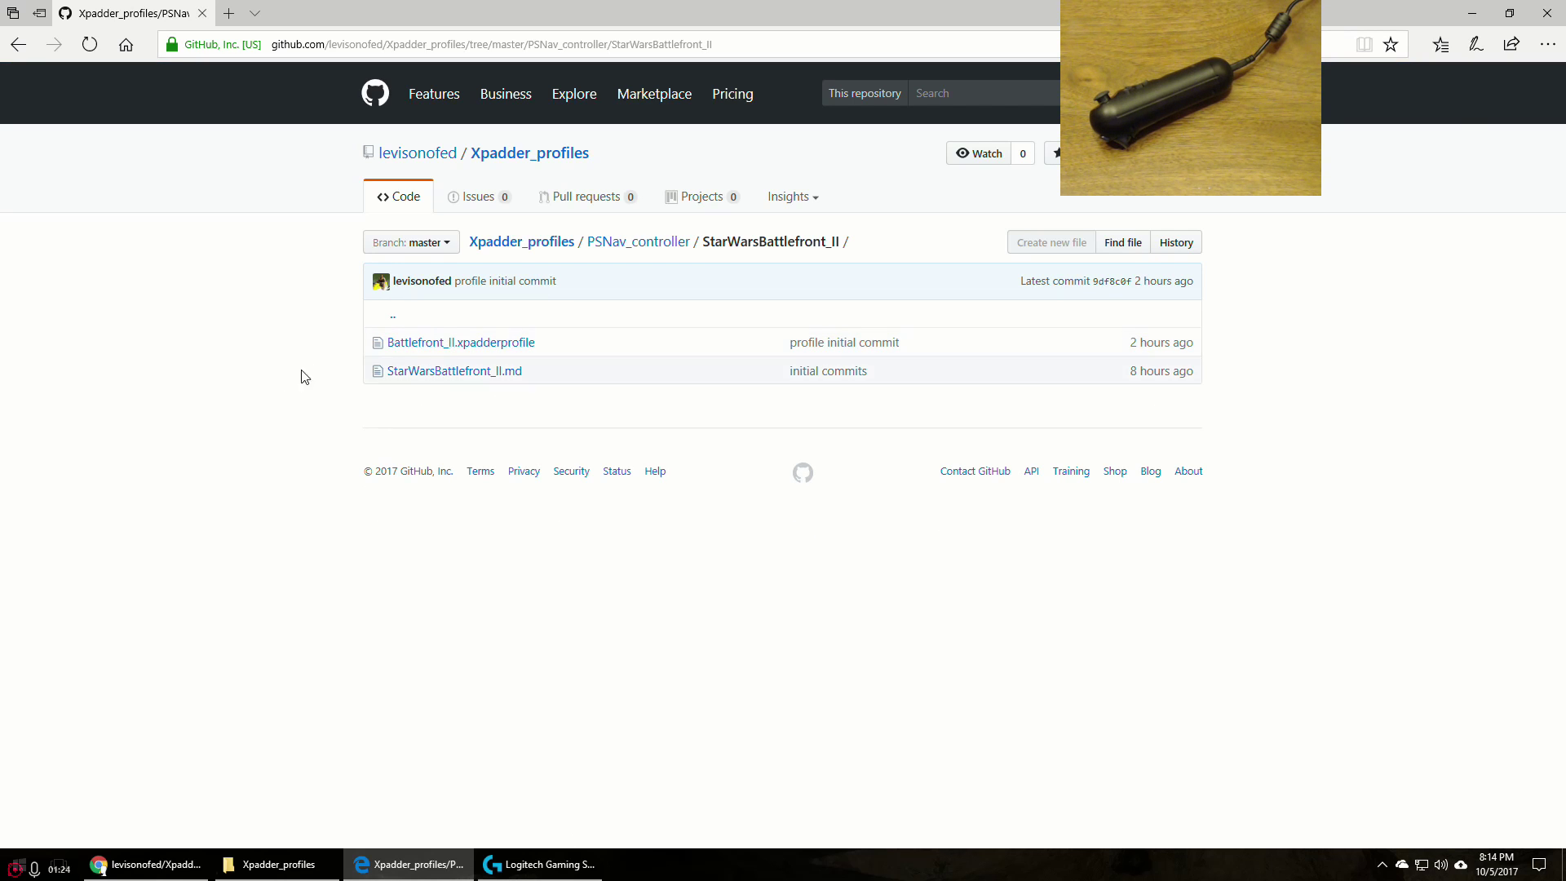
pyautogui.hotkey('alt', 'Left')
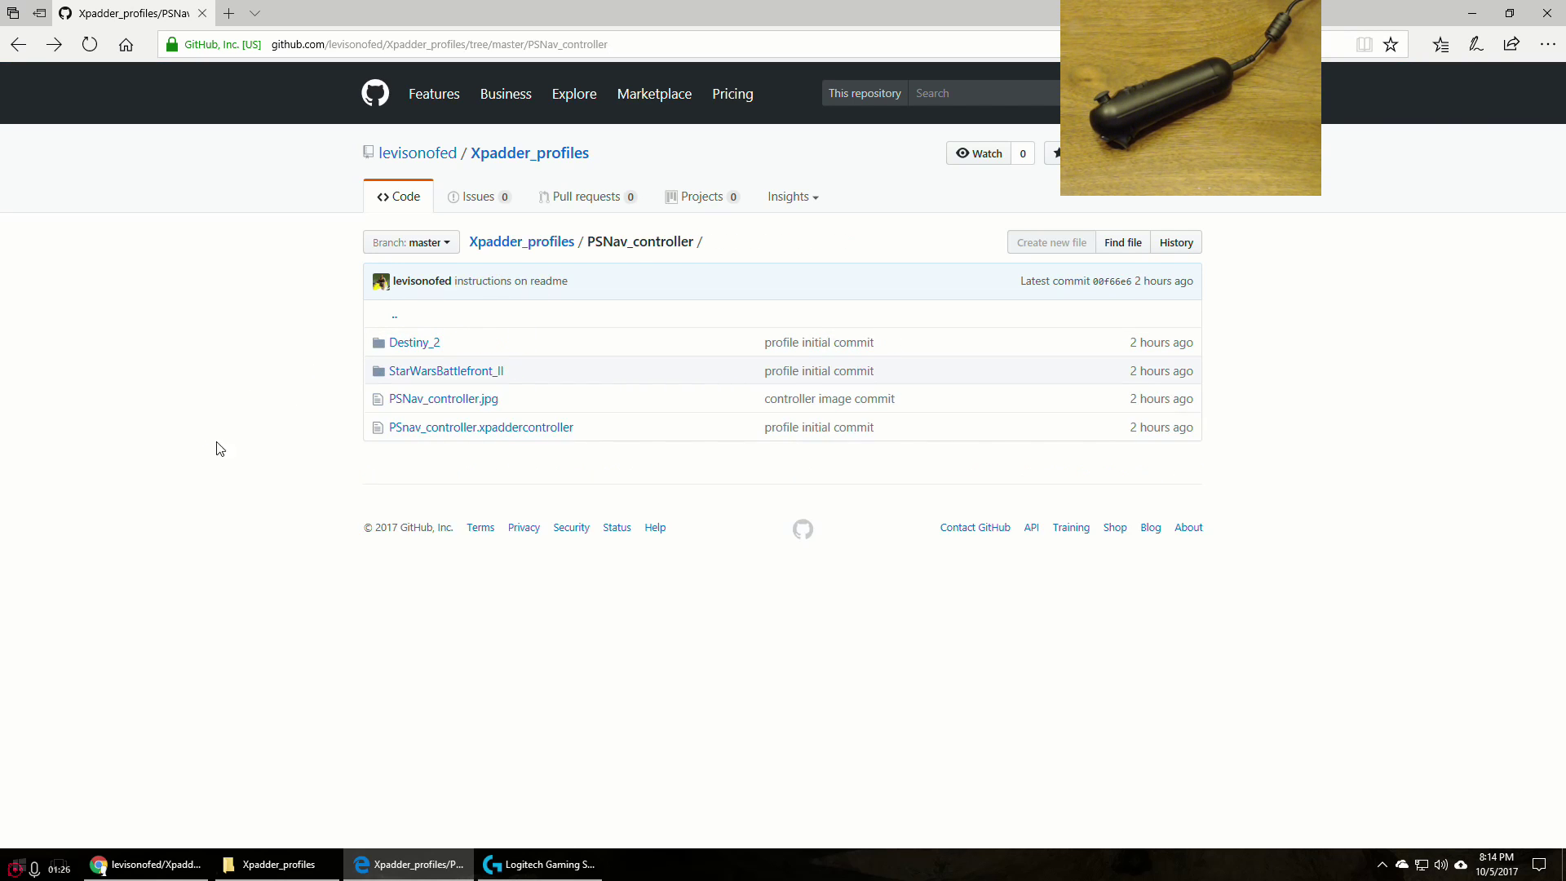
# - Launch Xpadder.exe from the Xpadder_profiles folder
pyautogui.click(273, 864)
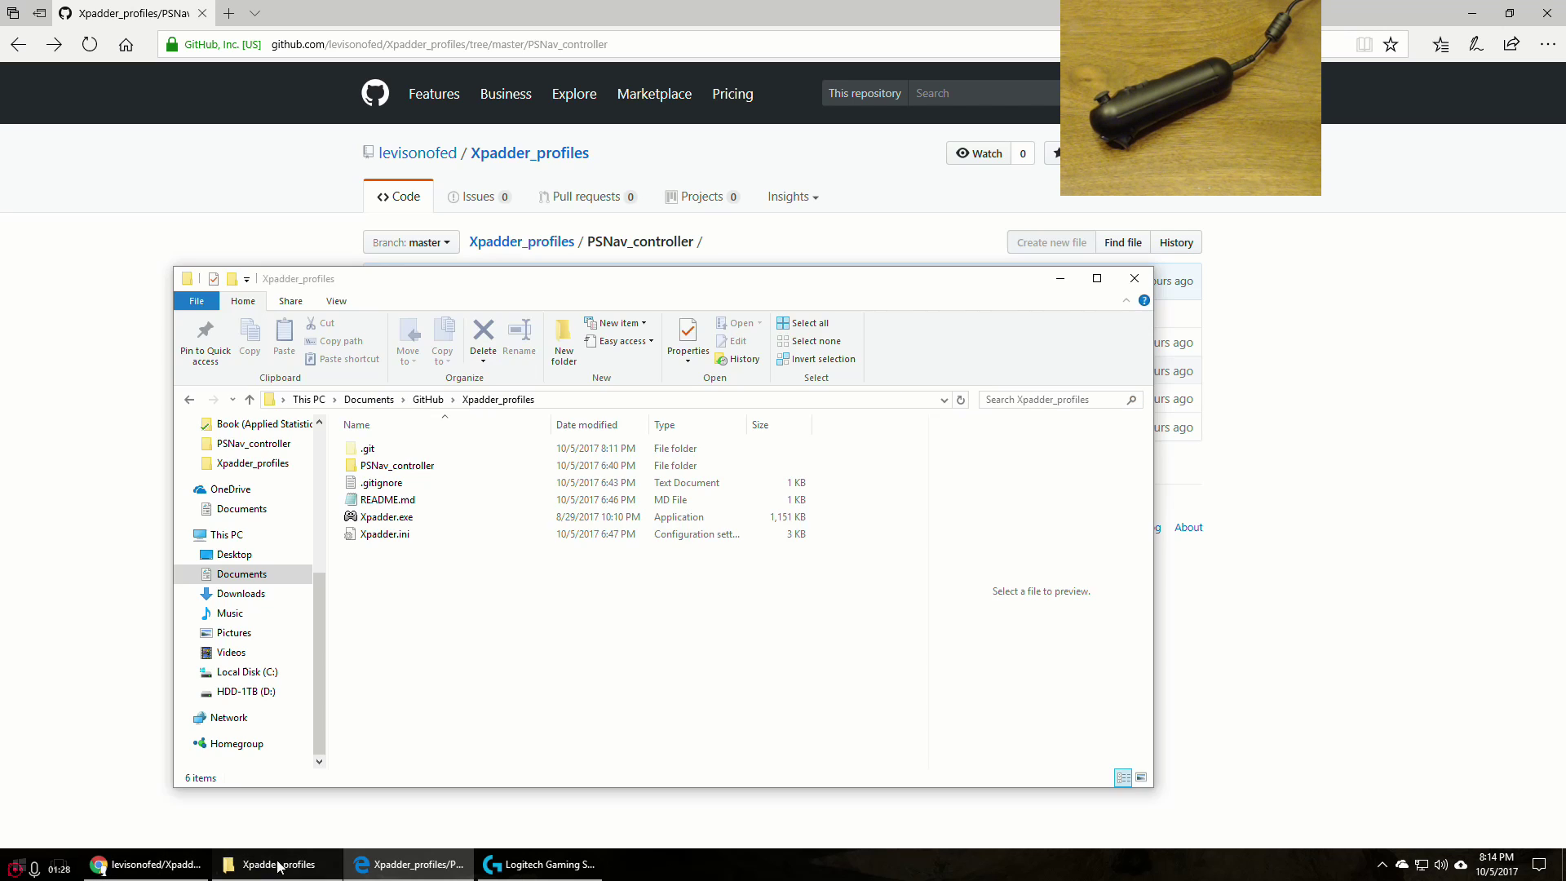
pyautogui.doubleClick(398, 519)
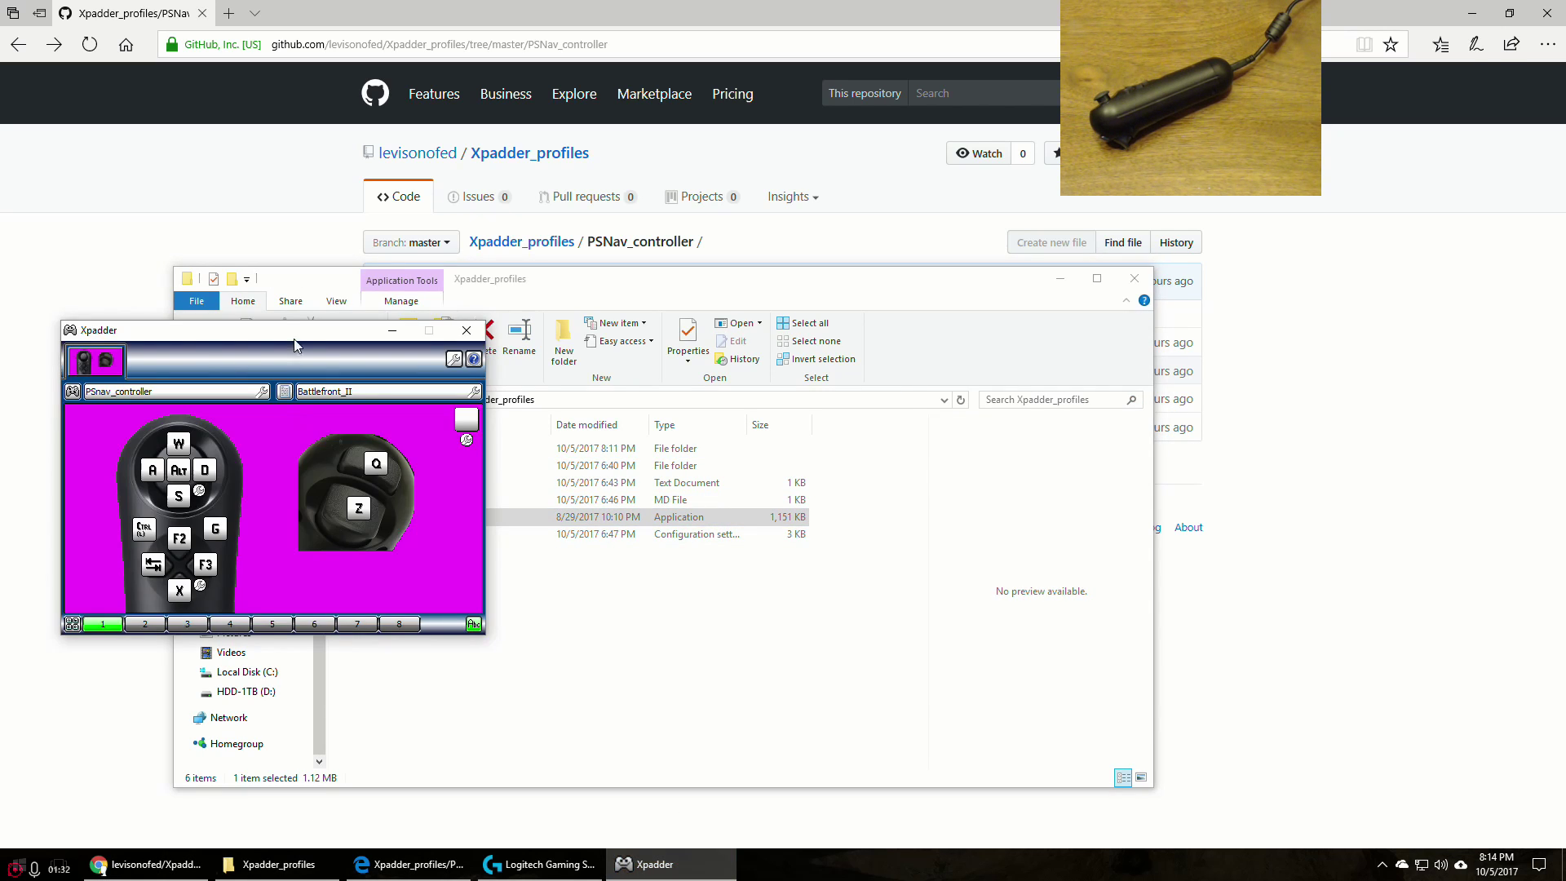
pyautogui.moveTo(297, 345); pyautogui.dragTo(318, 350)
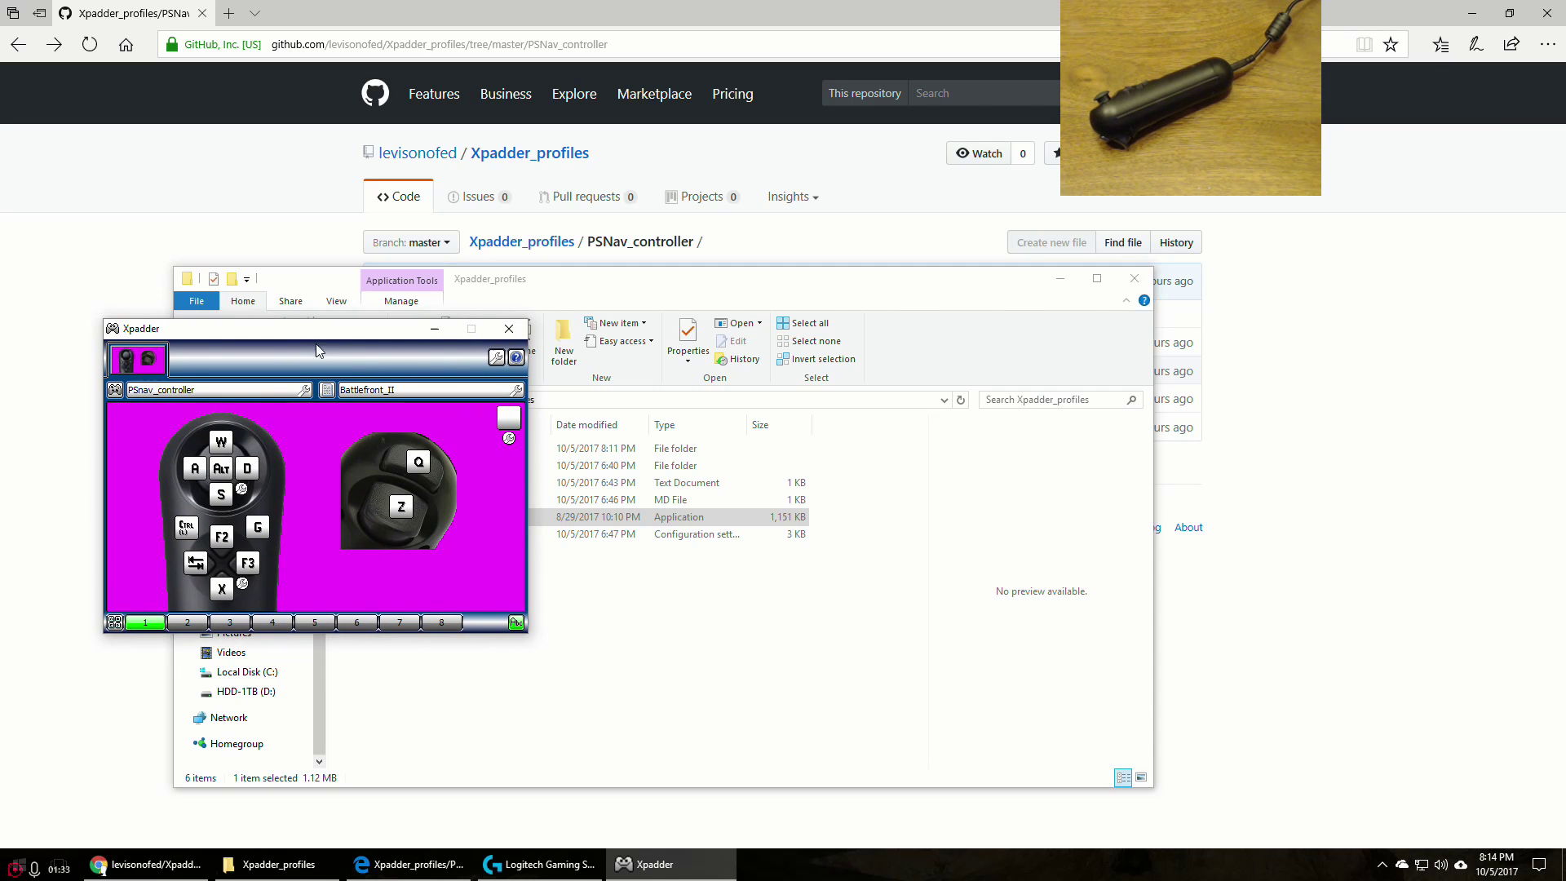
# - Start a new blank controller layout and close Controller Settings without changes
pyautogui.click(116, 390)
pyautogui.click(133, 412)
pyautogui.click(130, 409)
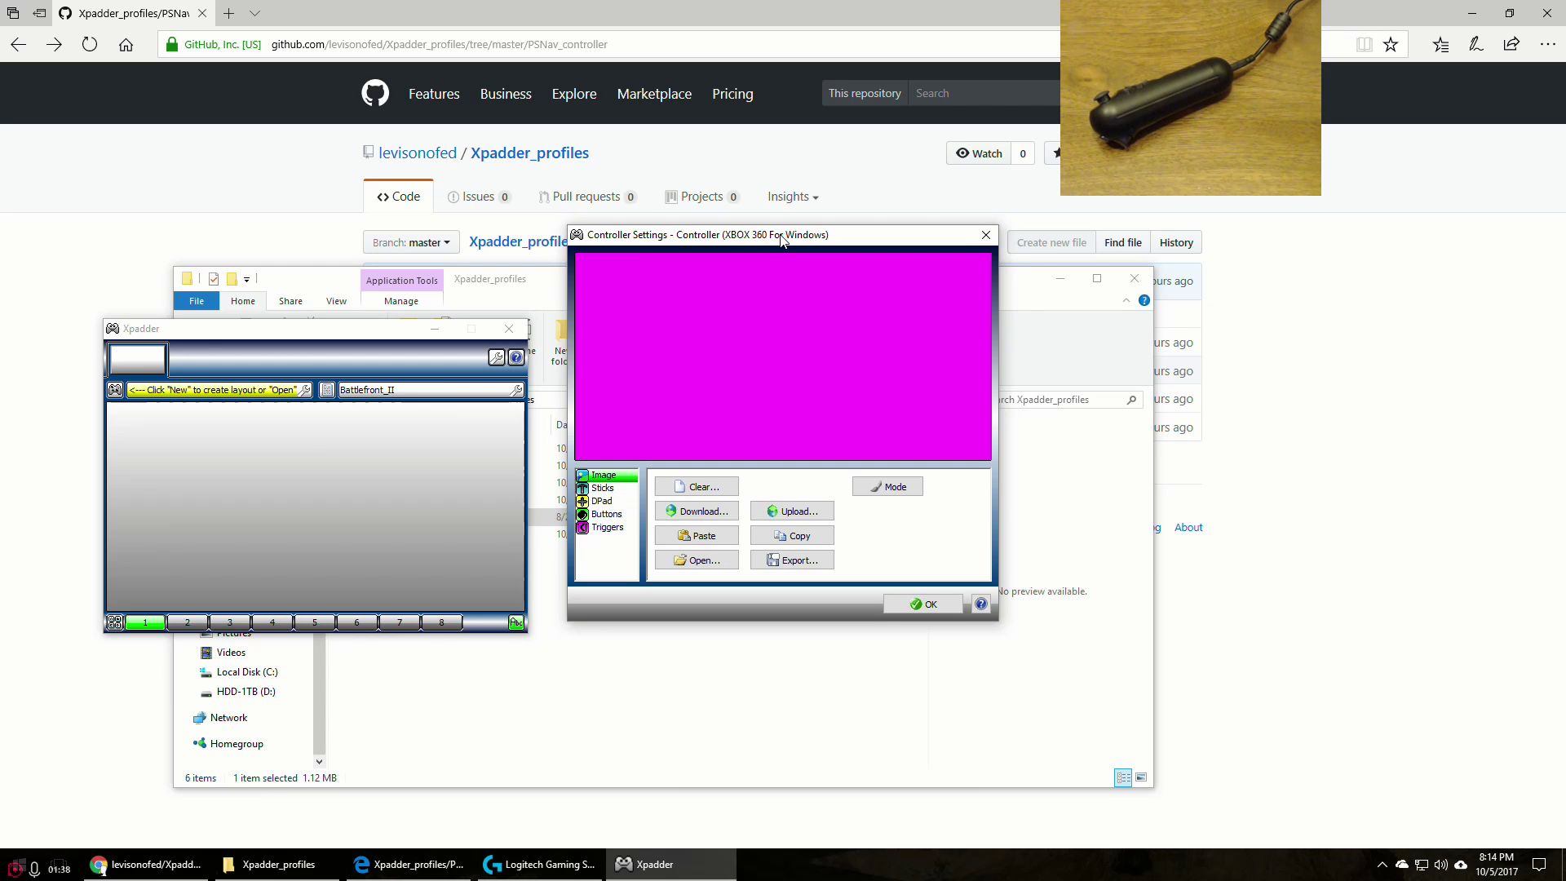
pyautogui.moveTo(781, 239); pyautogui.dragTo(782, 278)
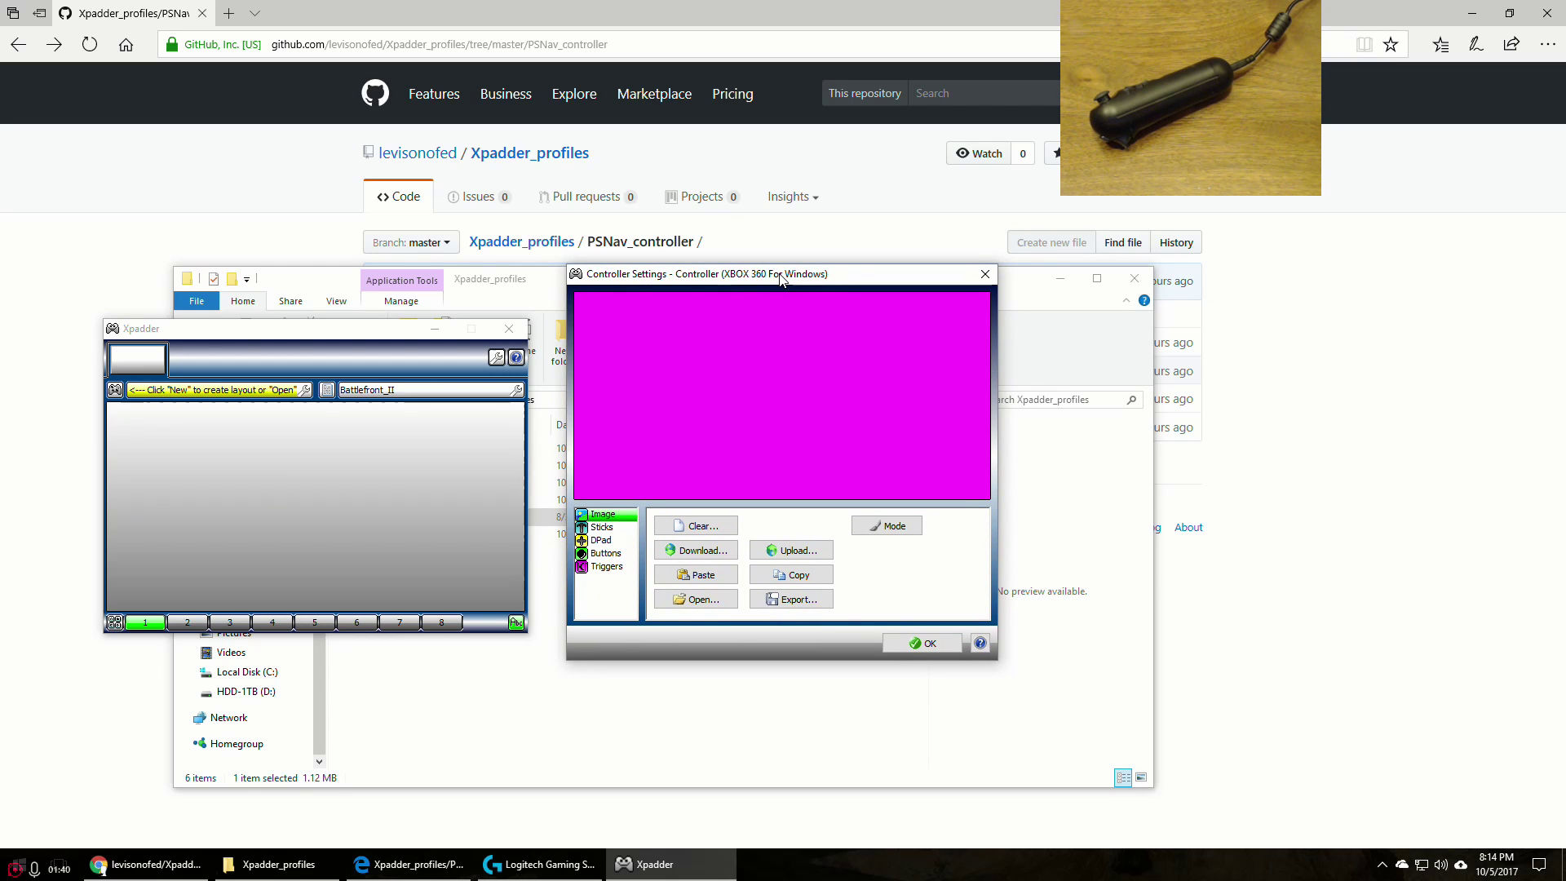
pyautogui.click(985, 274)
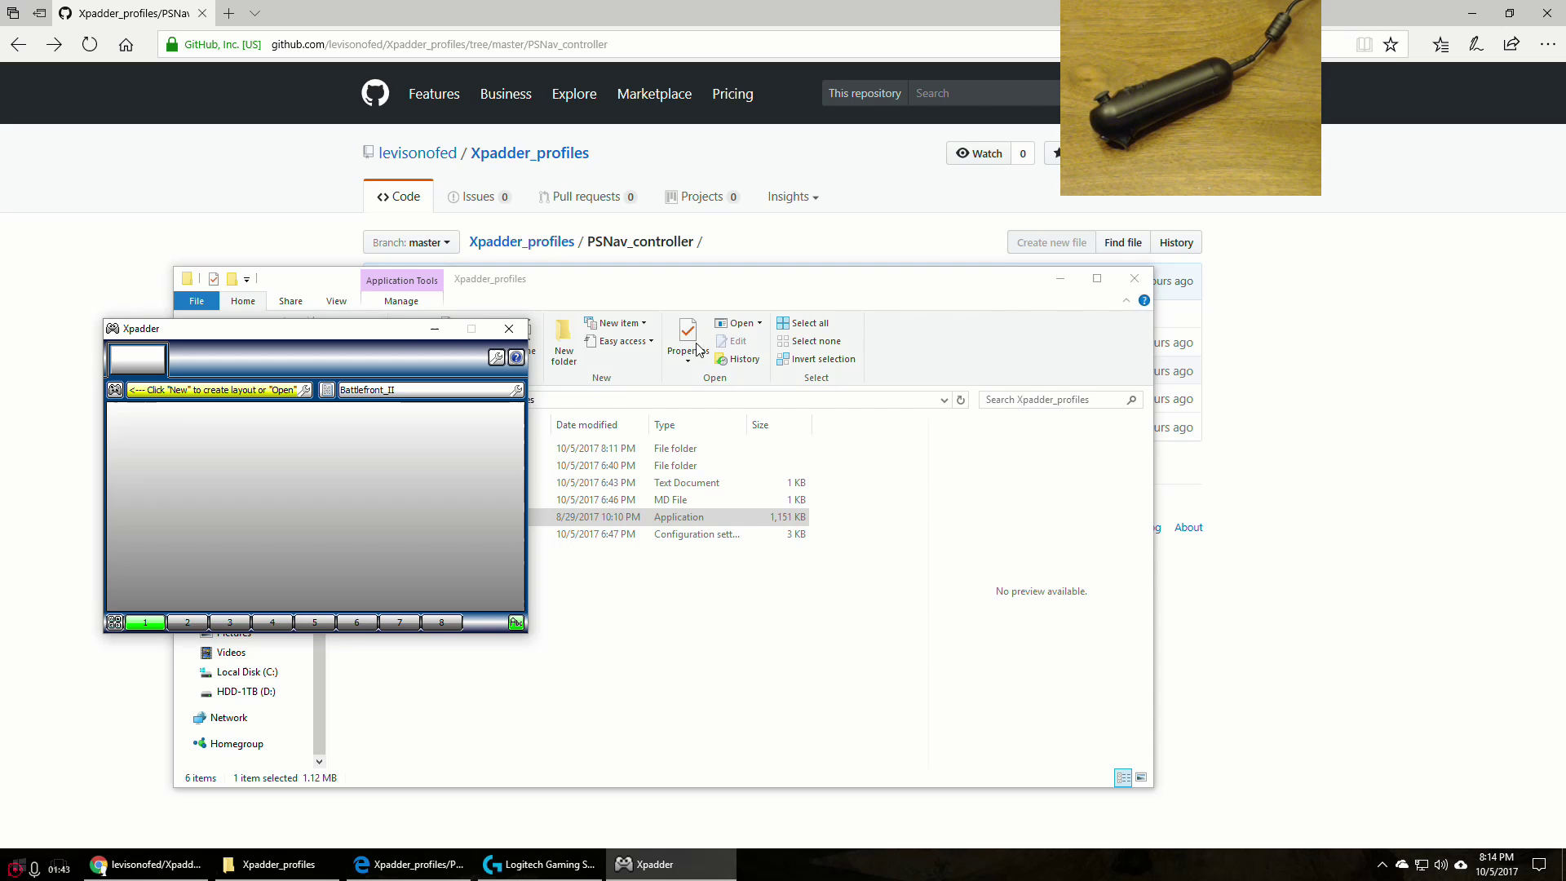
# - Open PSnav_controller.xpaddercontroller as the controller layout
pyautogui.click(136, 393)
pyautogui.click(144, 428)
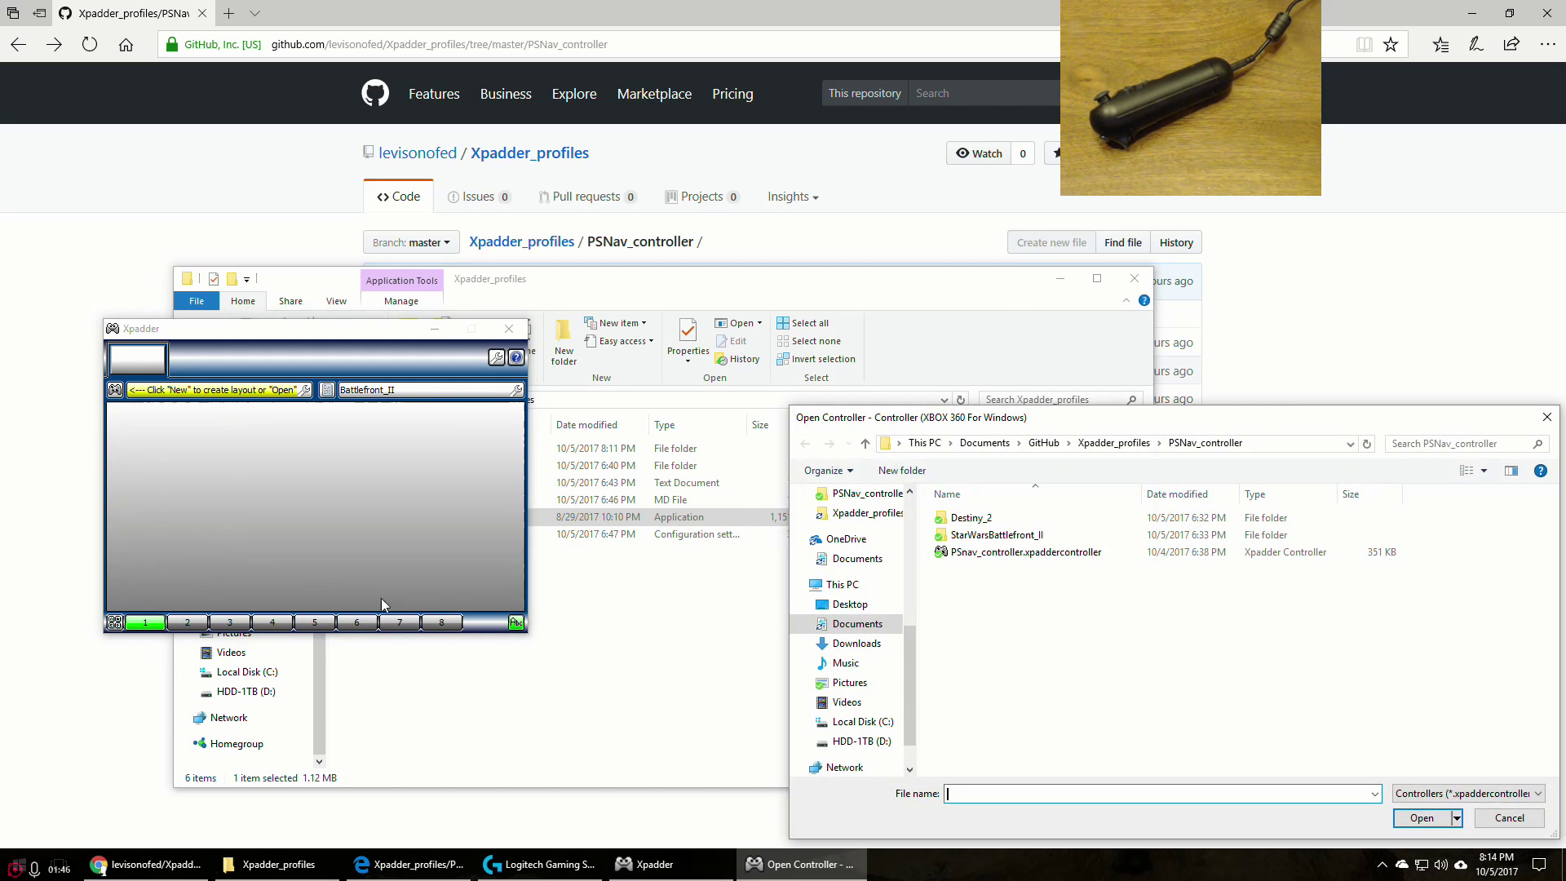
pyautogui.doubleClick(1040, 554)
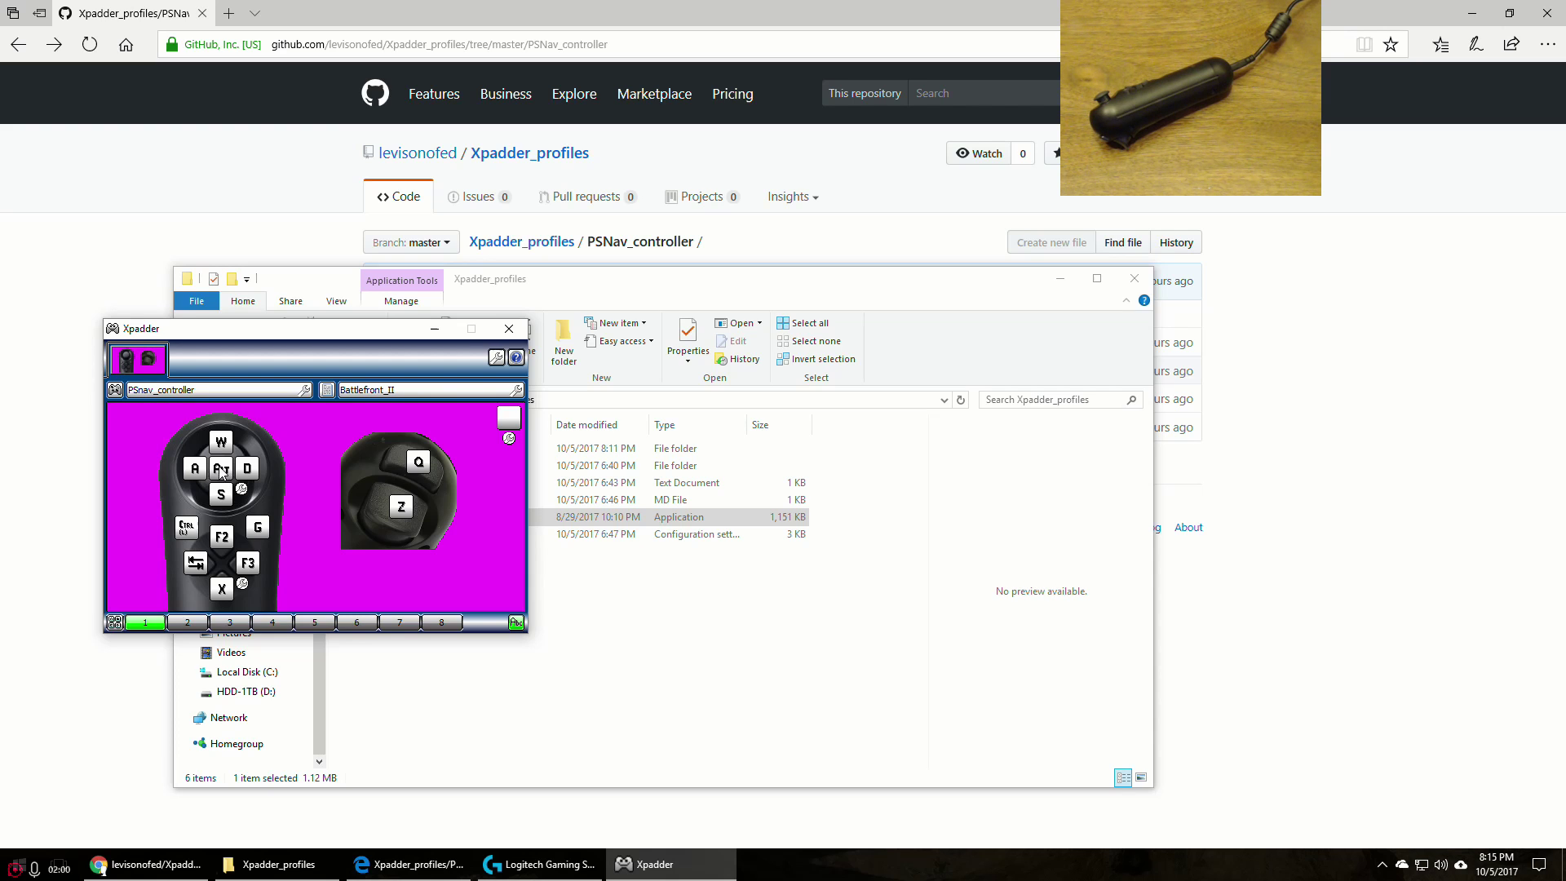
# - Open Battlefront_II.xpadderprofile from the StarWarsBattlefront_II folder as the profile
pyautogui.click(328, 390)
pyautogui.click(361, 427)
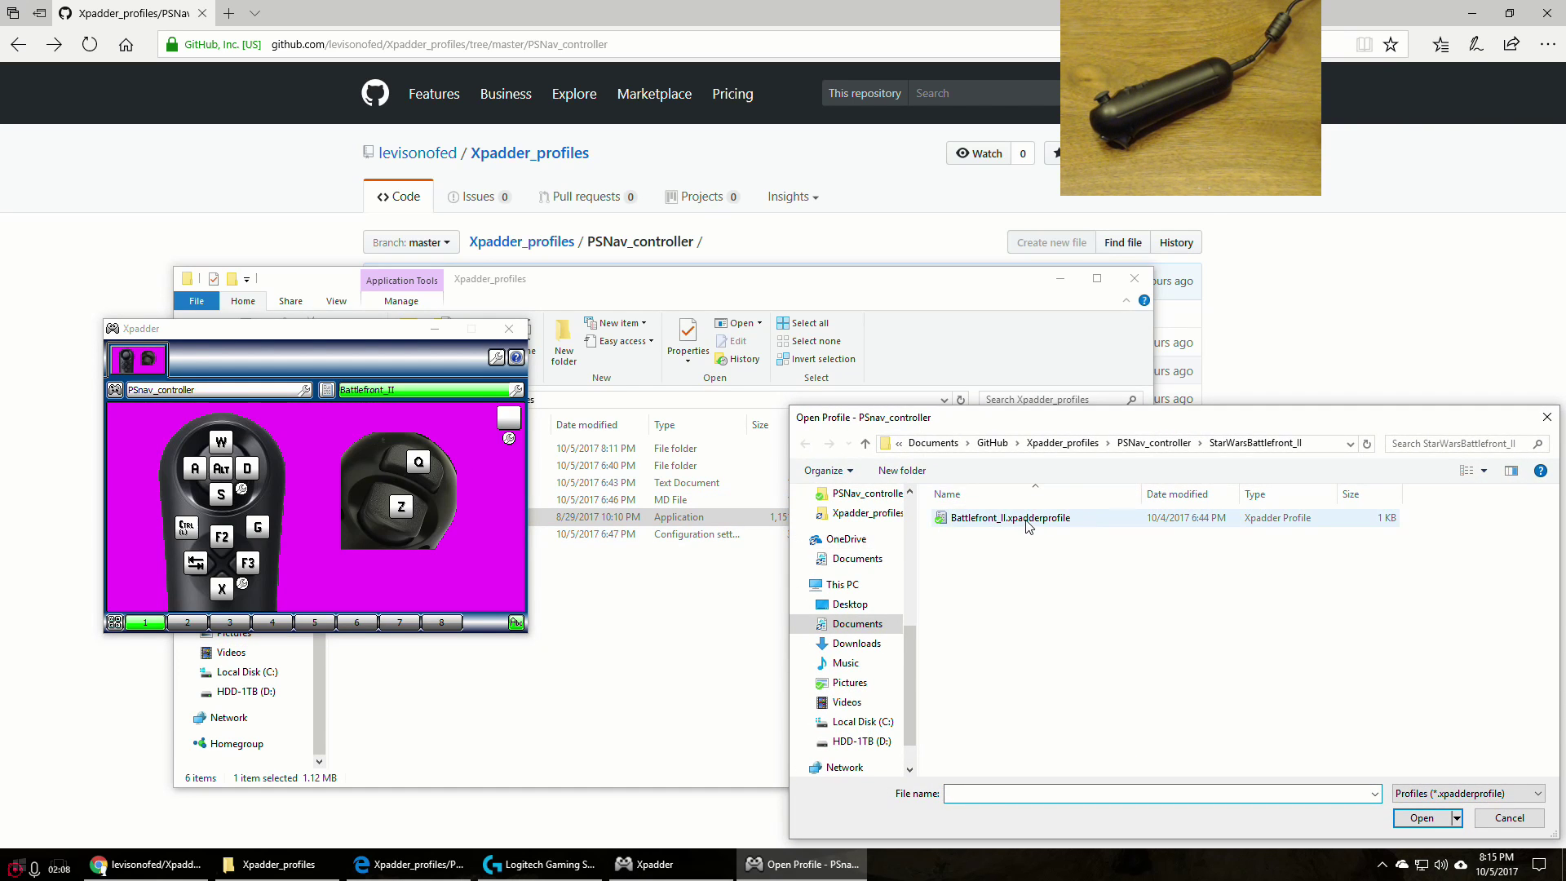
pyautogui.doubleClick(1026, 520)
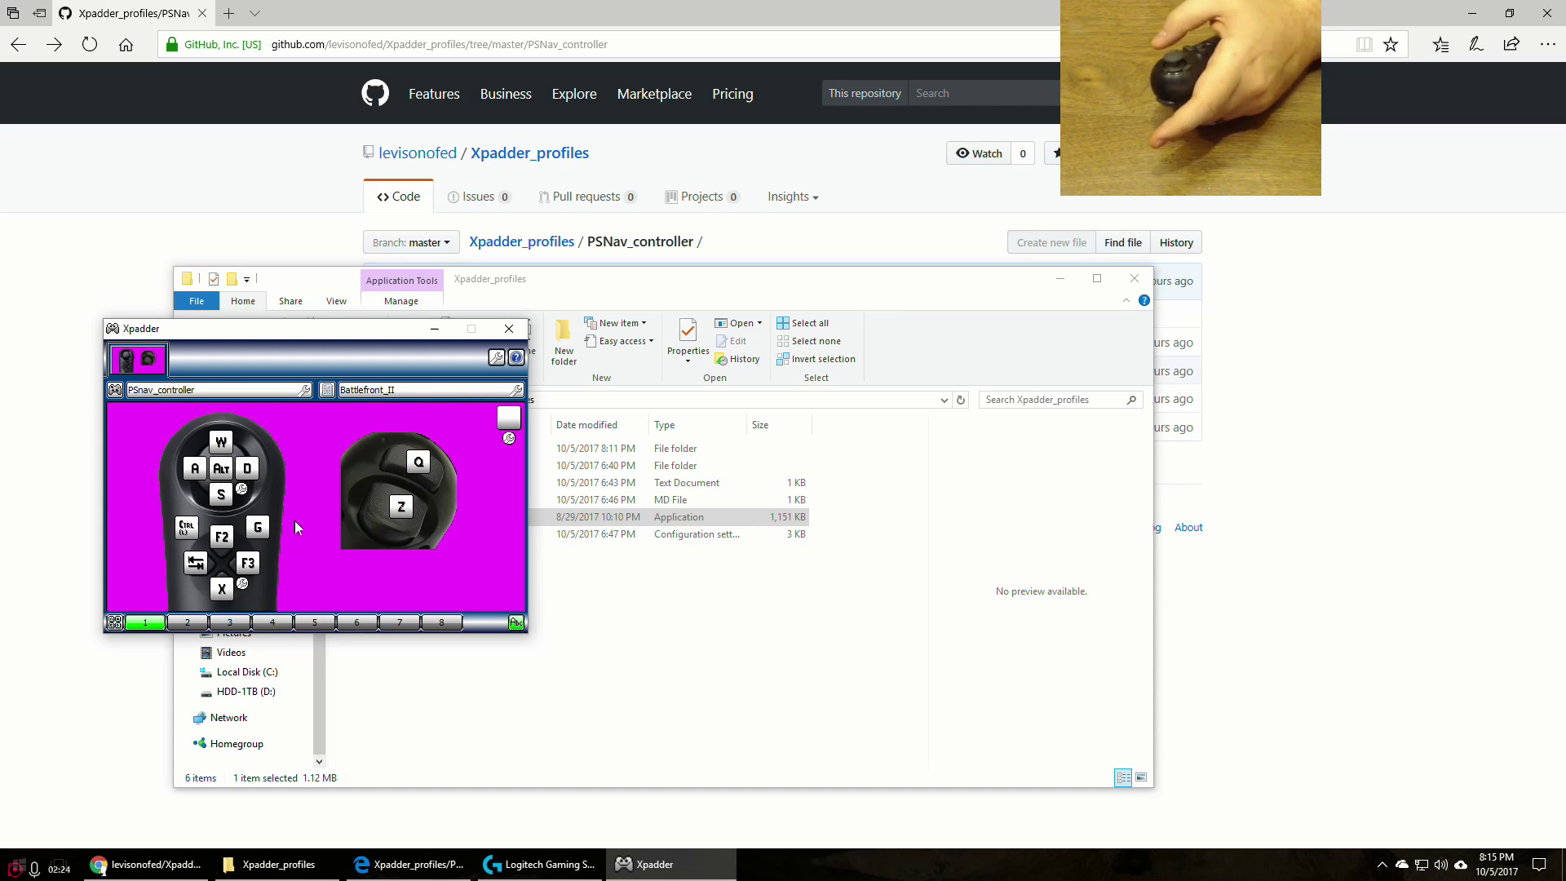
pyautogui.click(221, 443)
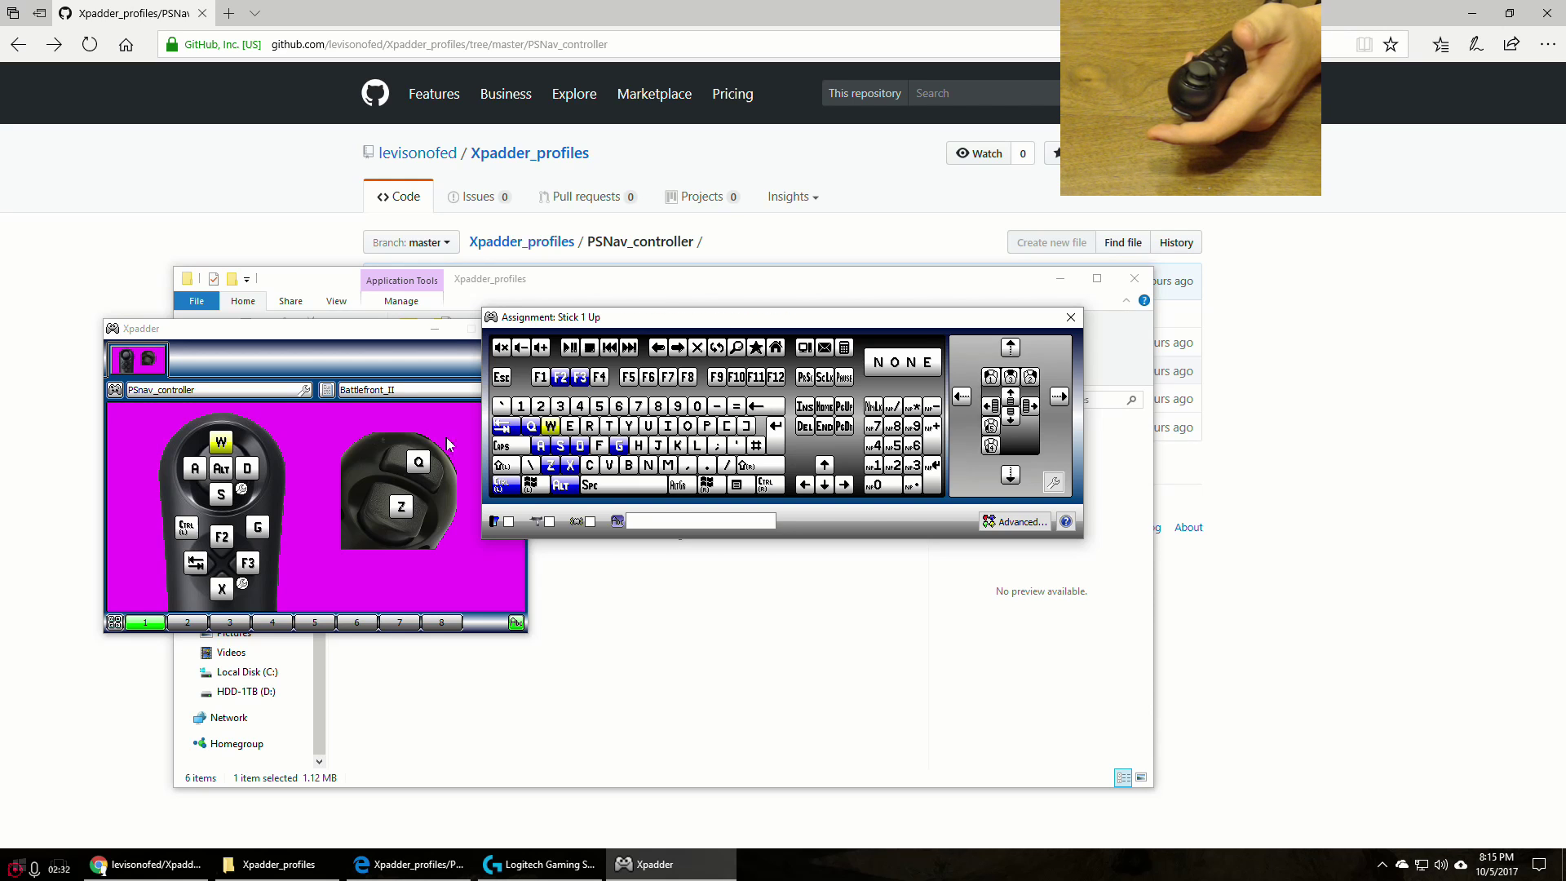
pyautogui.click(1072, 319)
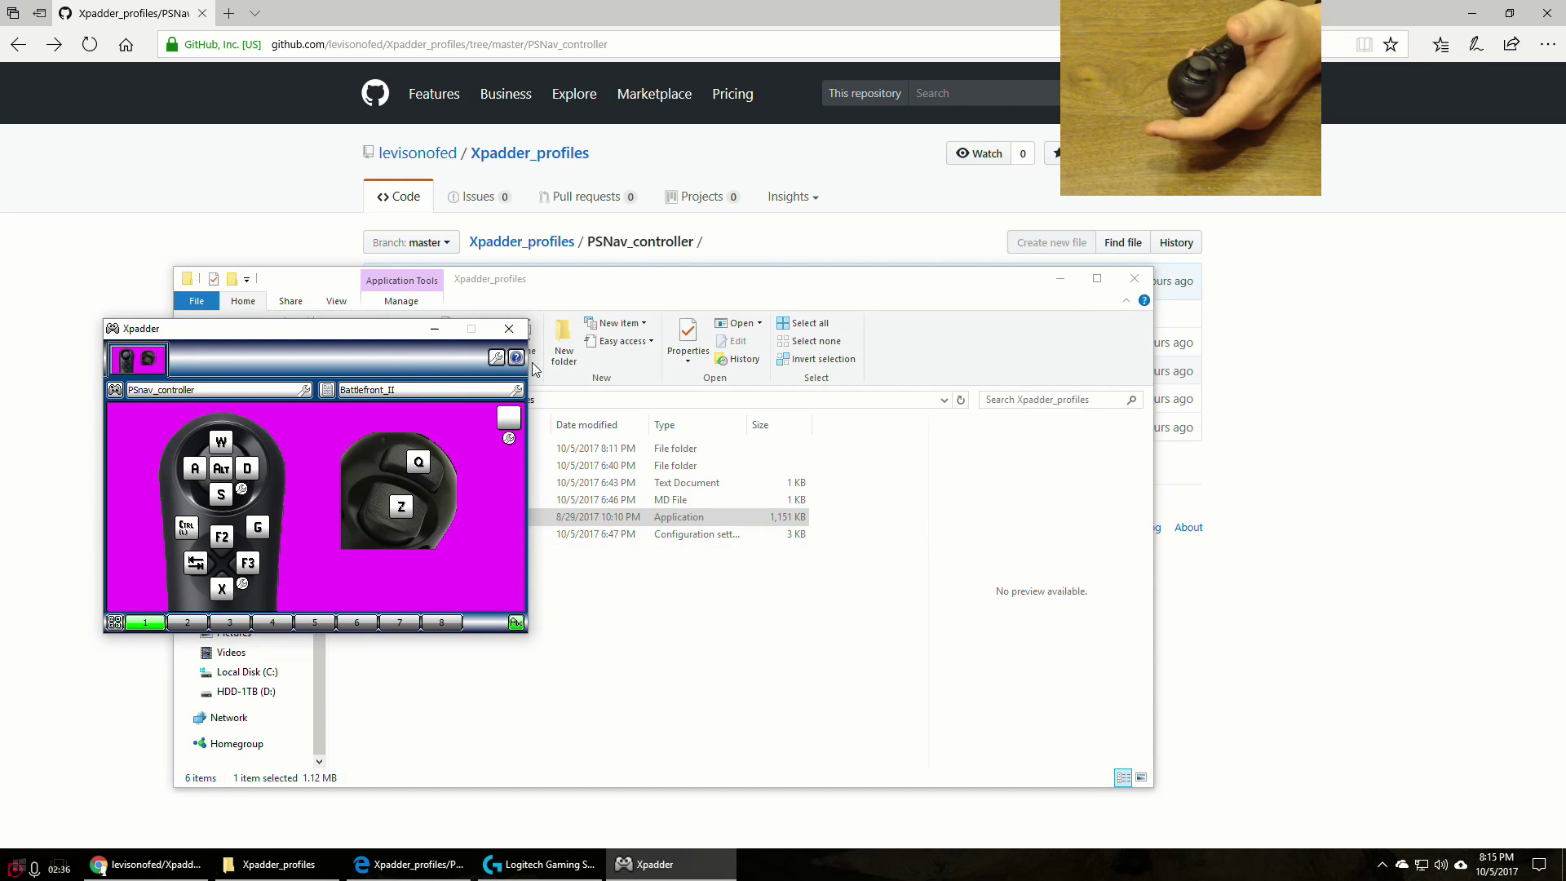